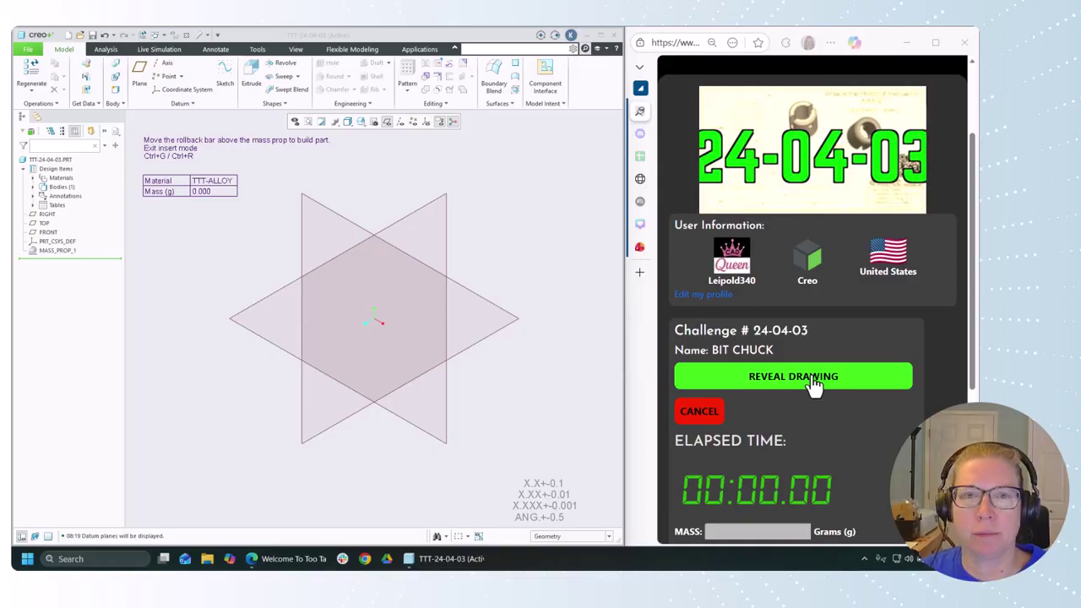
# Step: Reveal the challenge drawing and sketch two concentric circles centred on the origin of the TOP plane for an extrusion
pyautogui.click(813, 384)
pyautogui.click(251, 78)
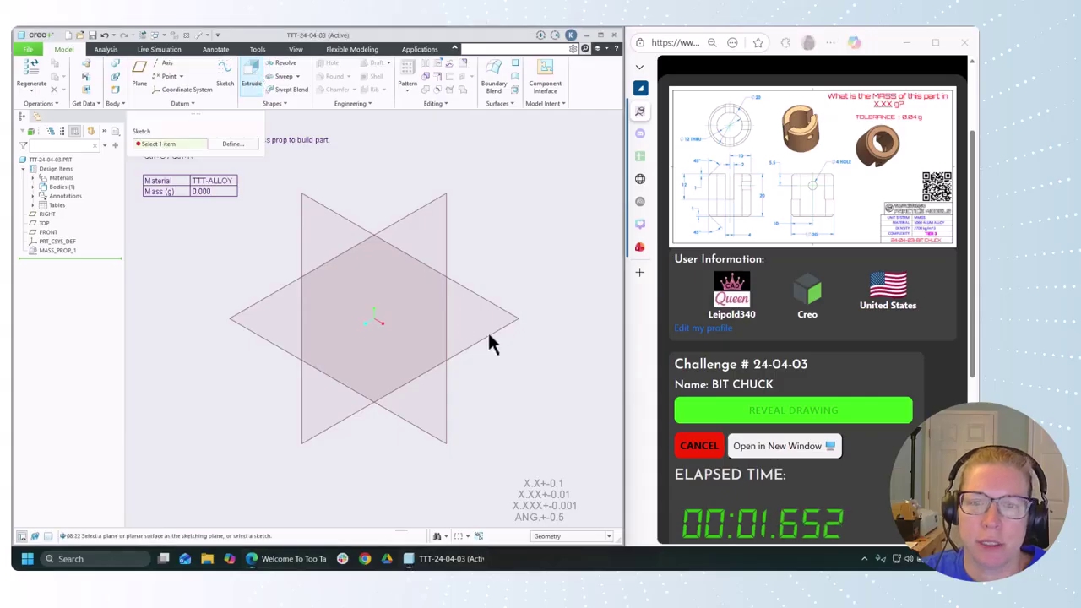
pyautogui.click(489, 337)
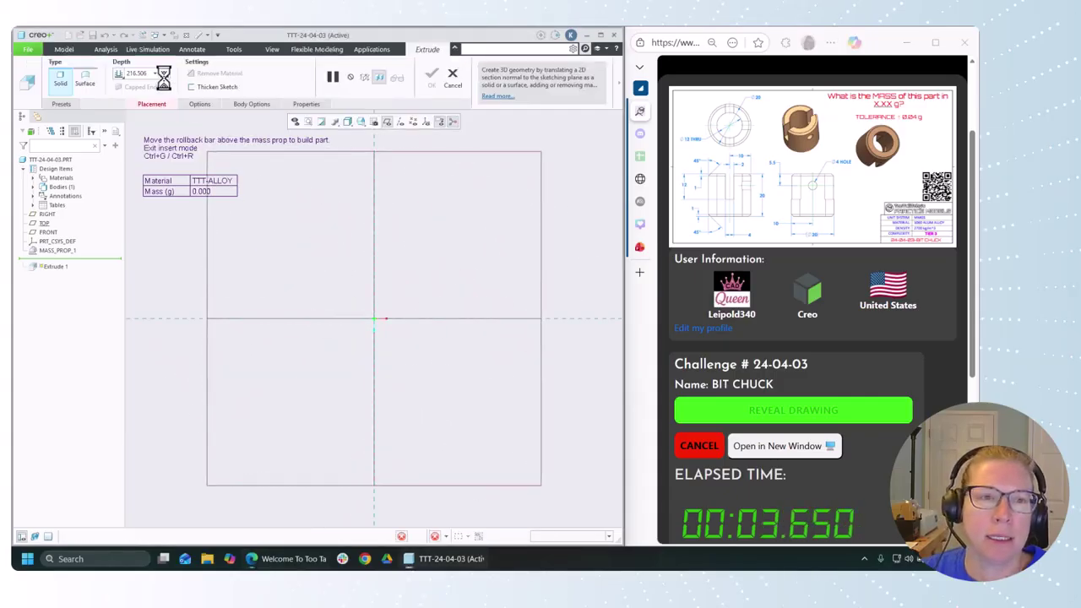
pyautogui.click(374, 319)
pyautogui.click(403, 349)
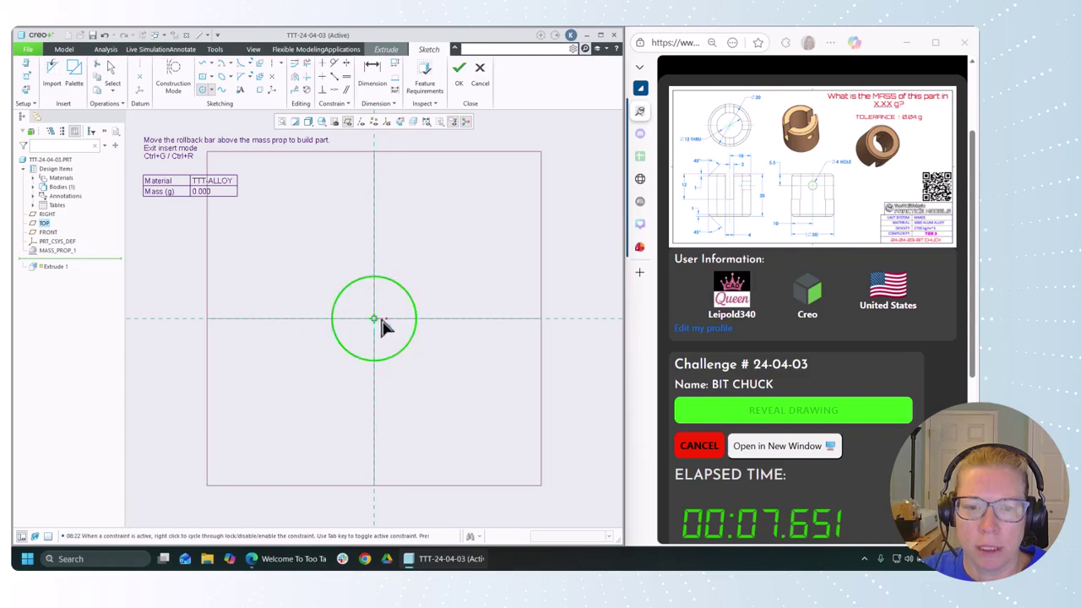
pyautogui.click(374, 319)
pyautogui.click(434, 369)
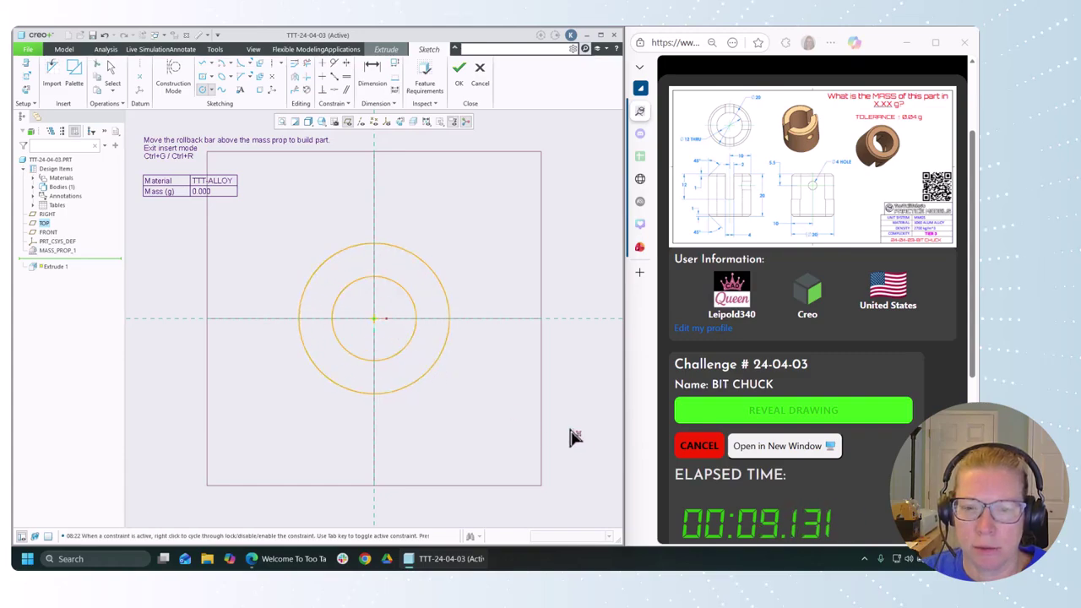
pyautogui.middleClick(488, 393)
# Step: Set the inner circle's diameter to 12 mm and the outer circle's diameter to 20 mm
pyautogui.doubleClick(287, 279)
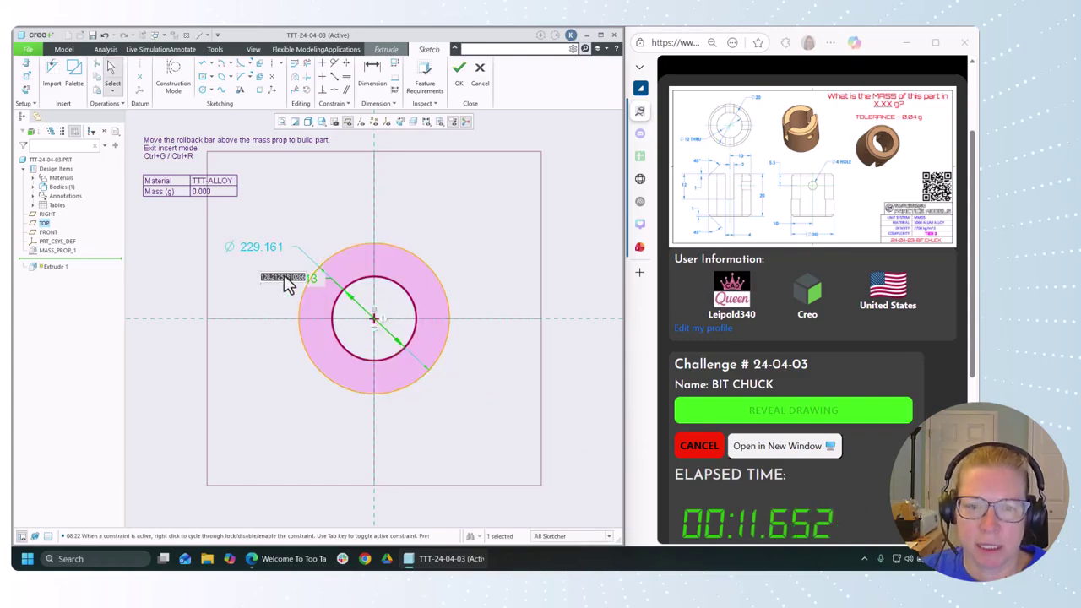
pyautogui.write('12')
pyautogui.press('Return')
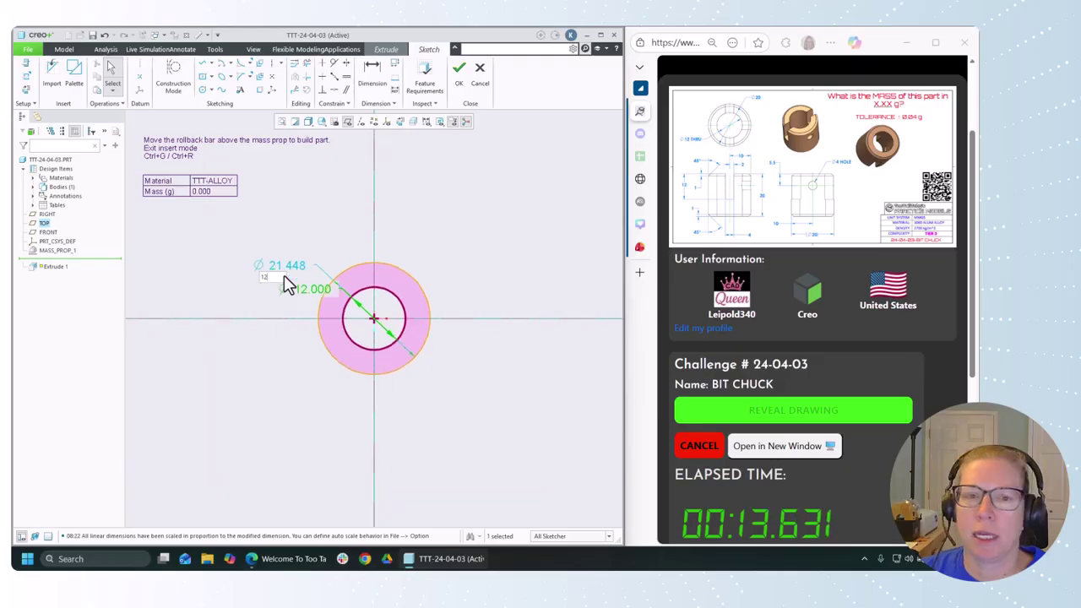
pyautogui.doubleClick(270, 252)
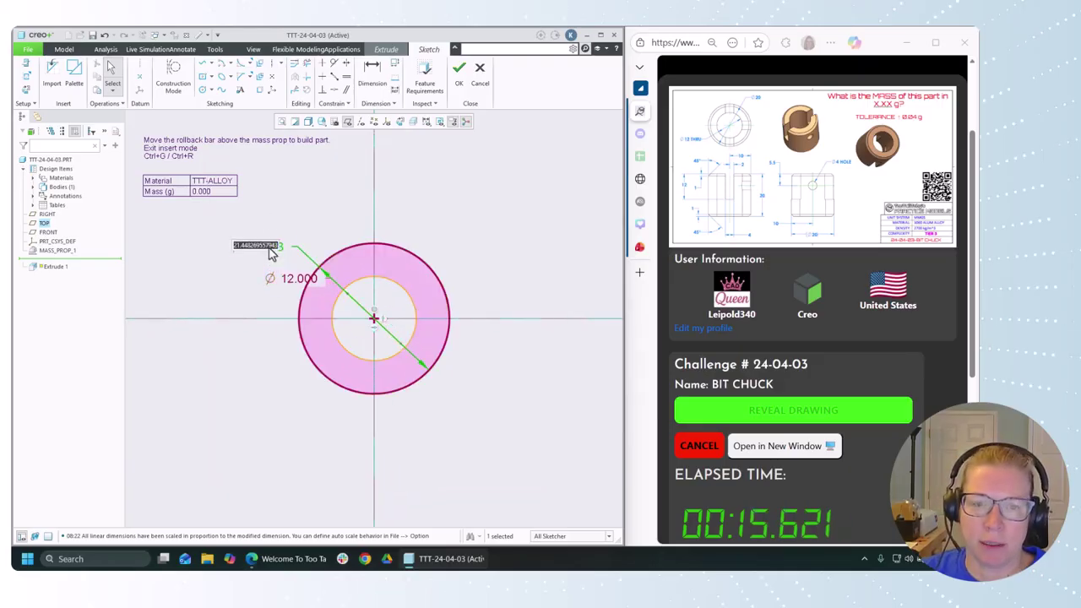
pyautogui.write('20')
pyautogui.press('Return')
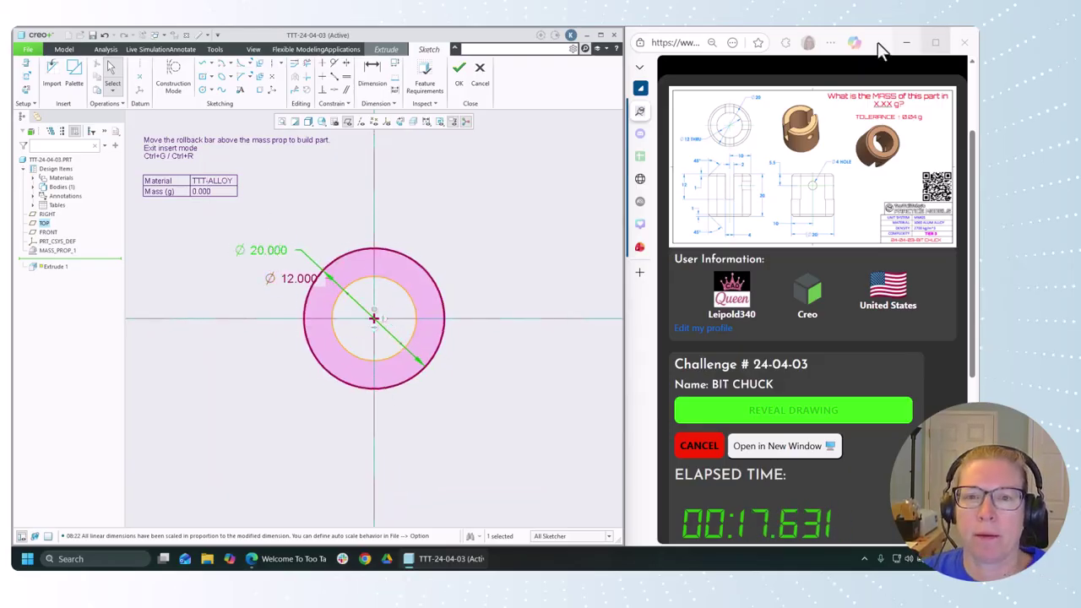
# Step: Finish the sketch and extrude the ring profile 20 mm as a solid
pyautogui.click(459, 74)
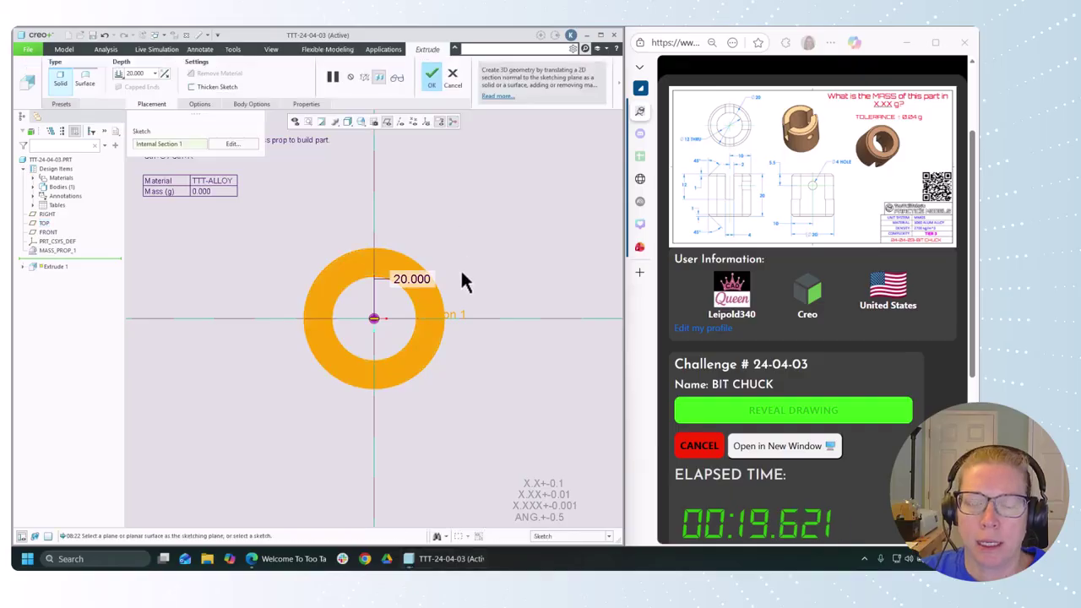
pyautogui.moveTo(465, 282); pyautogui.dragTo(461, 265, button='middle')
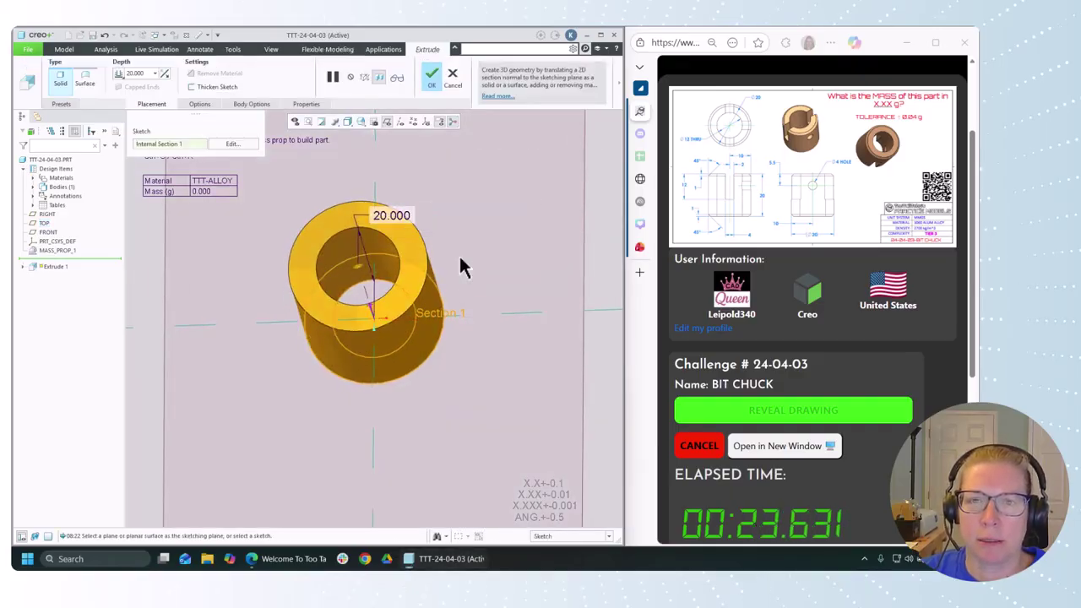
pyautogui.click(432, 76)
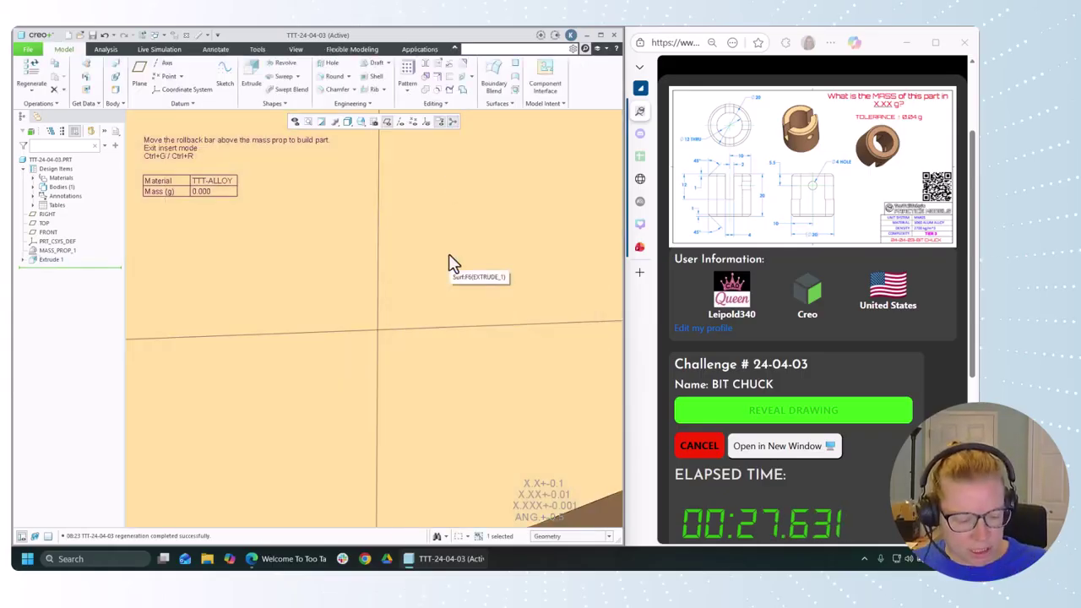
pyautogui.hotkey('ctrl', 'd')
pyautogui.click(542, 329)
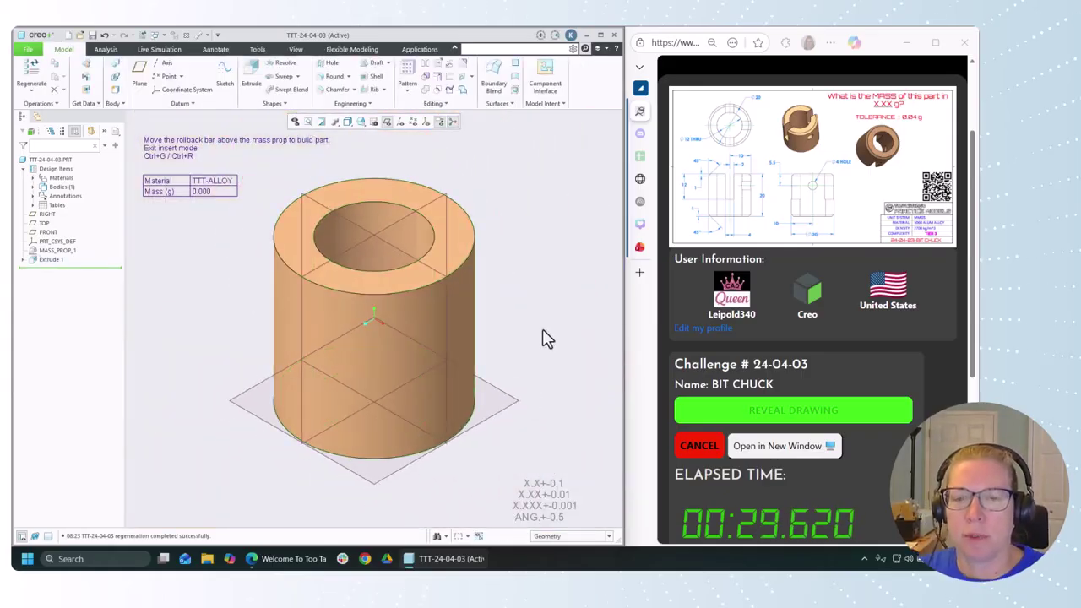
# Step: Chamfer the cylinder's outer top and bottom edges with the 45 x D scheme at 1 mm
pyautogui.click(327, 89)
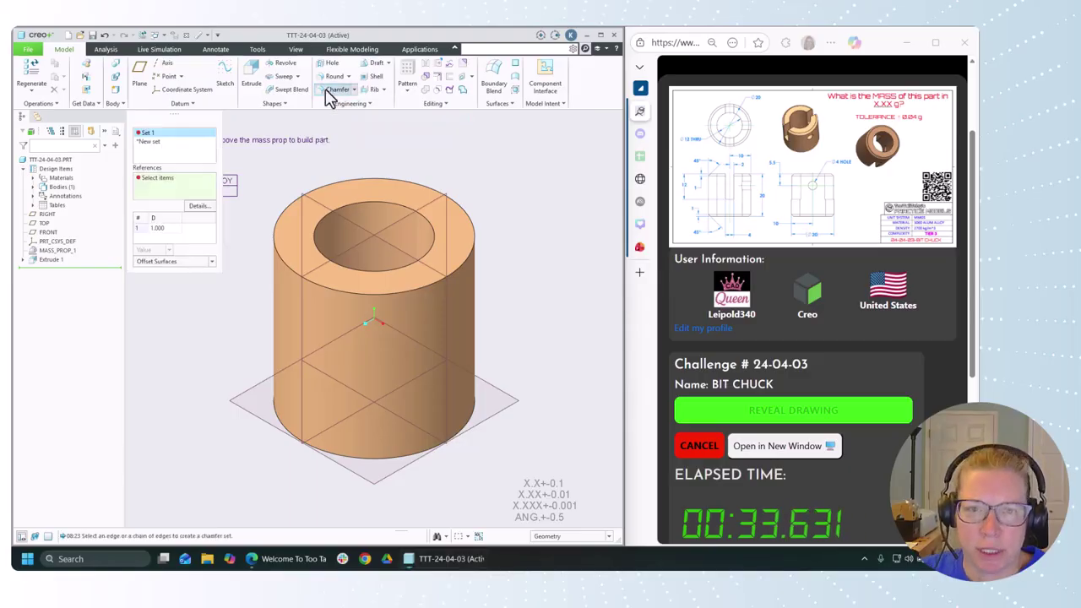
pyautogui.click(140, 76)
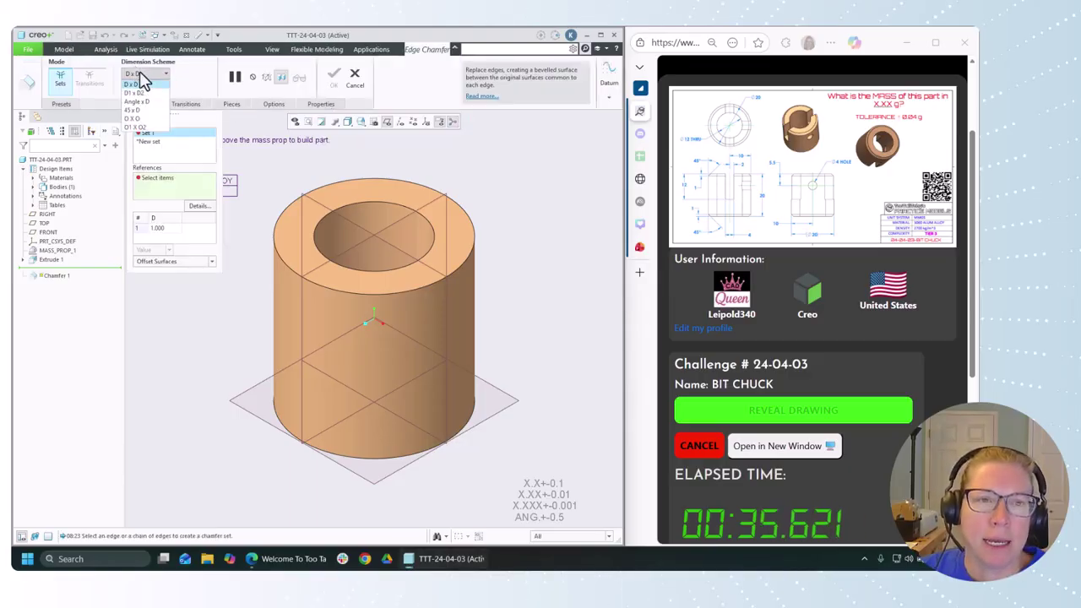
pyautogui.click(137, 110)
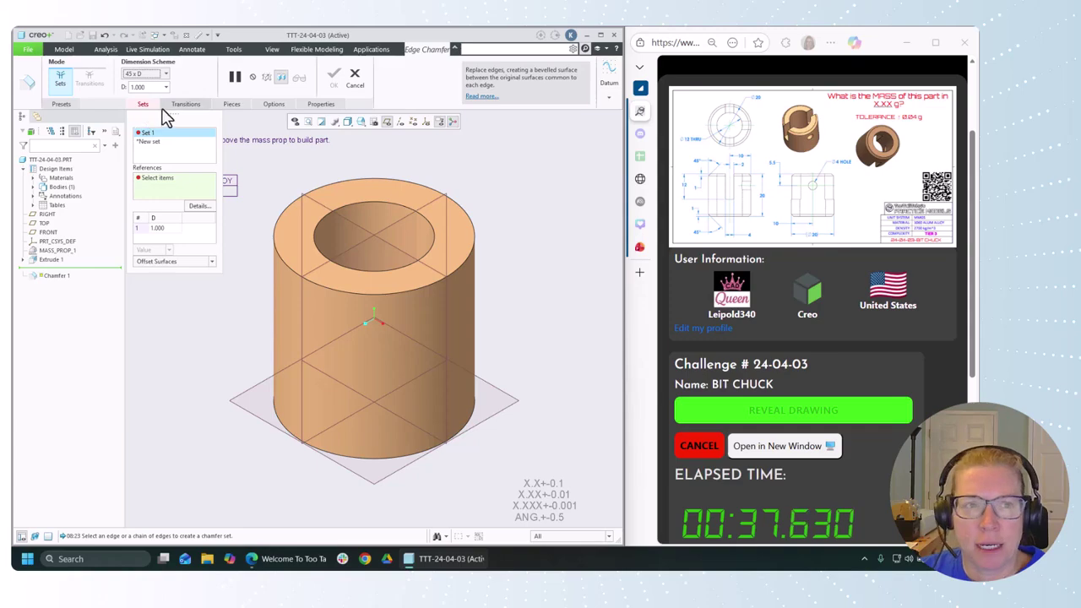
pyautogui.click(297, 280)
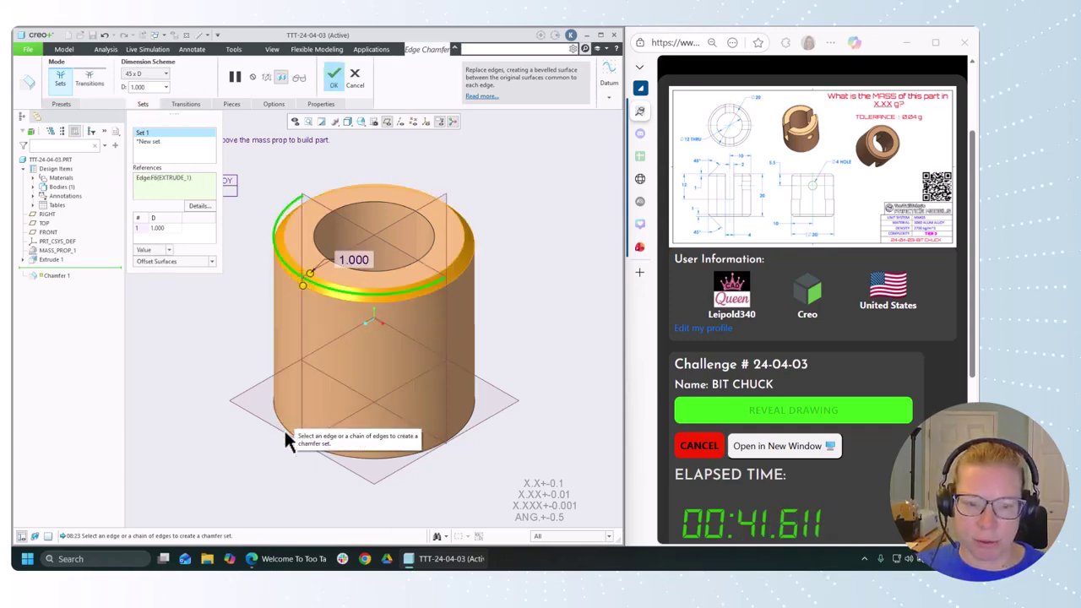
pyautogui.click(336, 83)
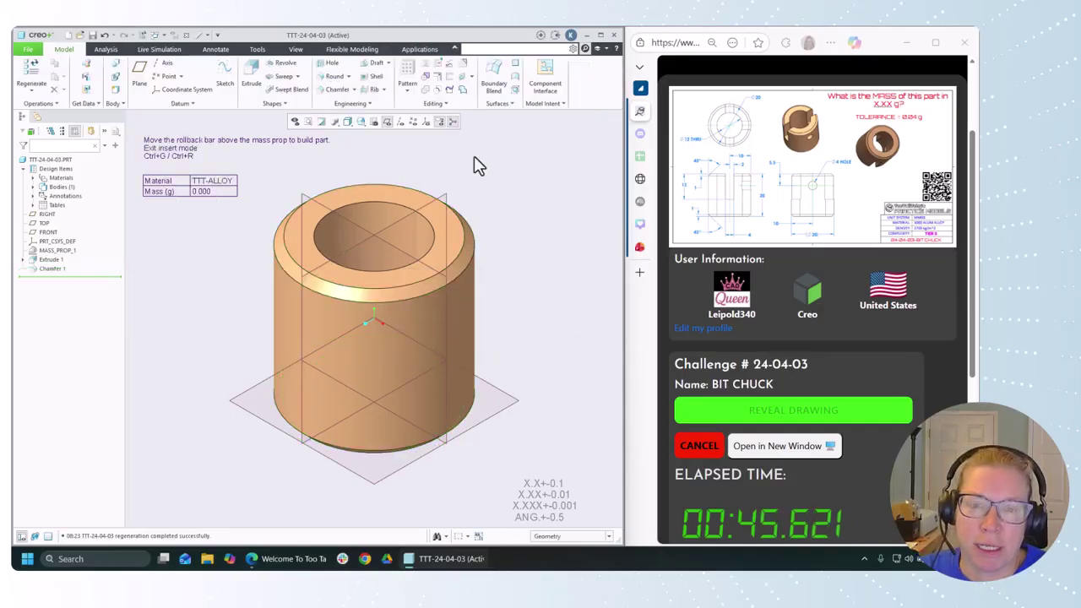
# Step: Begin an extrusion on the cylinder's top face and sketch an origin-centred rectangle about 4.45 mm wide and 20.27 mm long
pyautogui.click(250, 82)
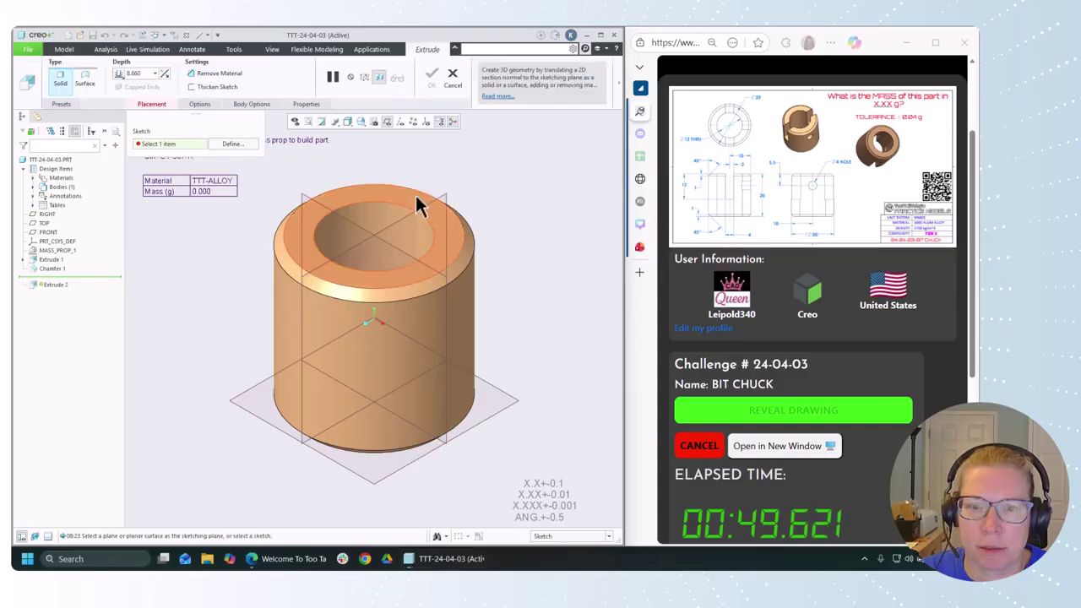
pyautogui.scroll(2, 413, 196)
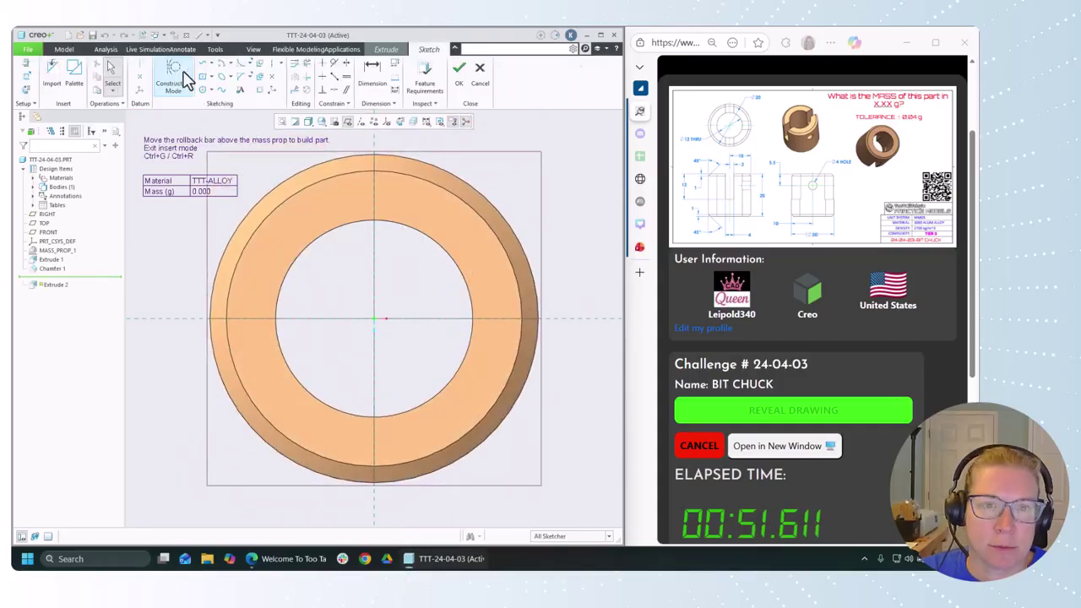
pyautogui.click(202, 77)
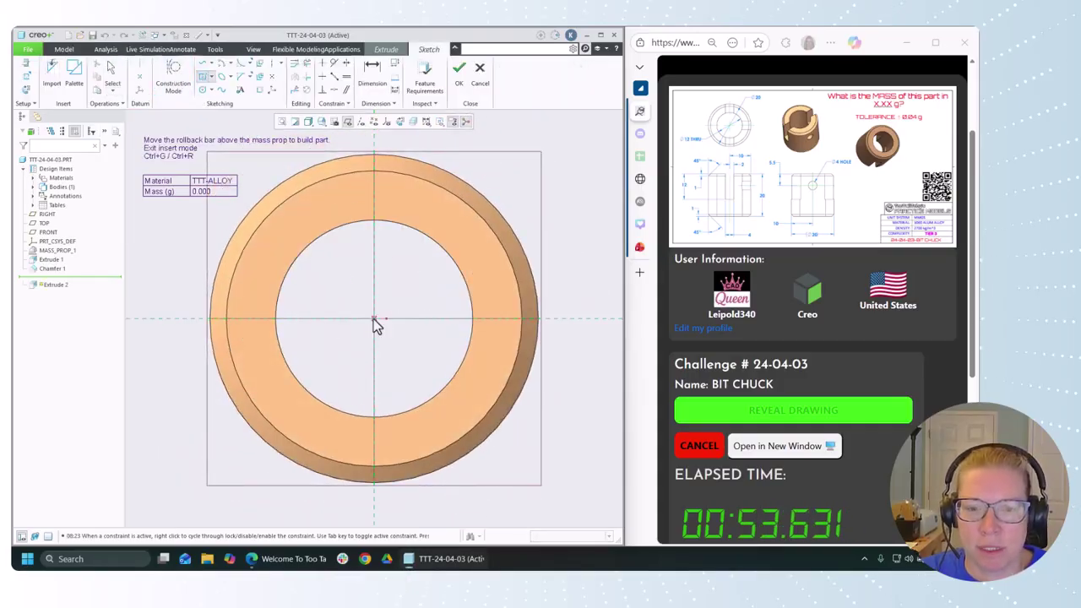
pyautogui.click(374, 319)
pyautogui.click(409, 481)
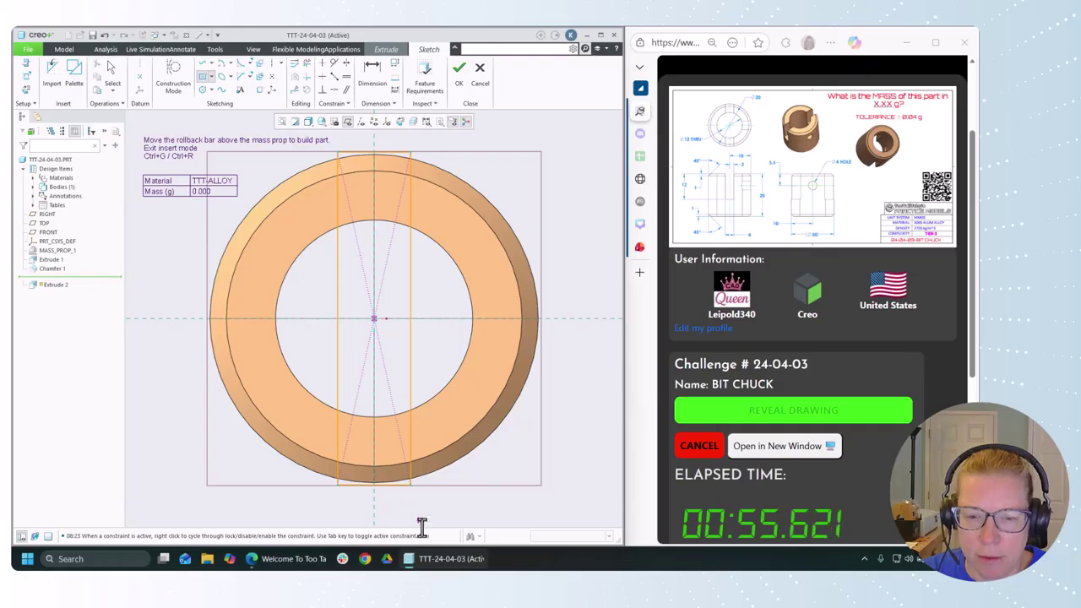
pyautogui.middleClick(431, 498)
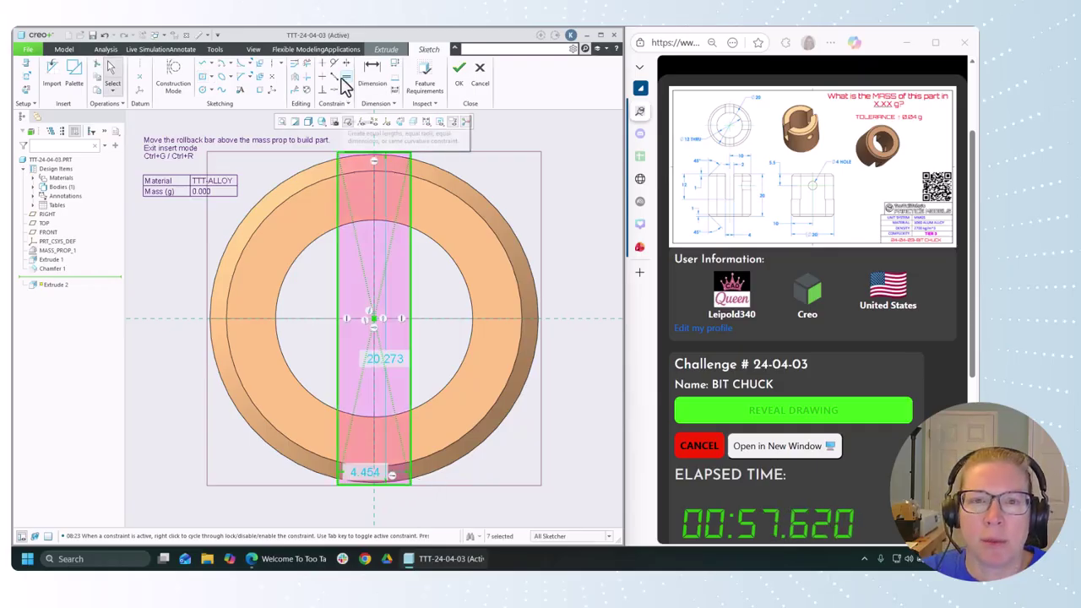
# Step: Make the rectangle's short edge tangent to the cylinder's outer circle and set the rectangle's width to 4 mm
pyautogui.click(334, 384)
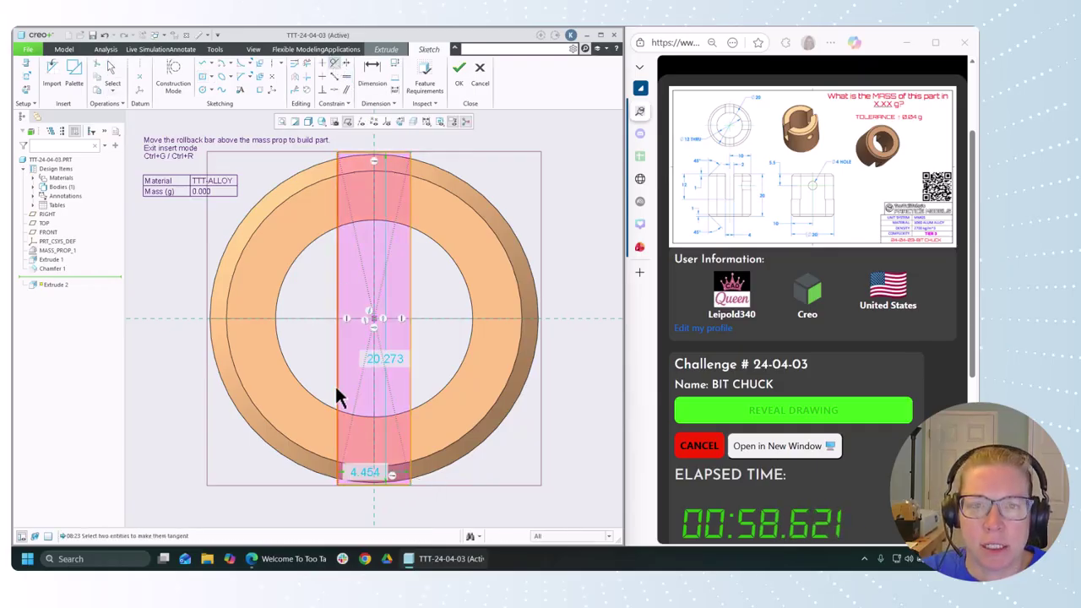
pyautogui.click(407, 482)
pyautogui.click(423, 476)
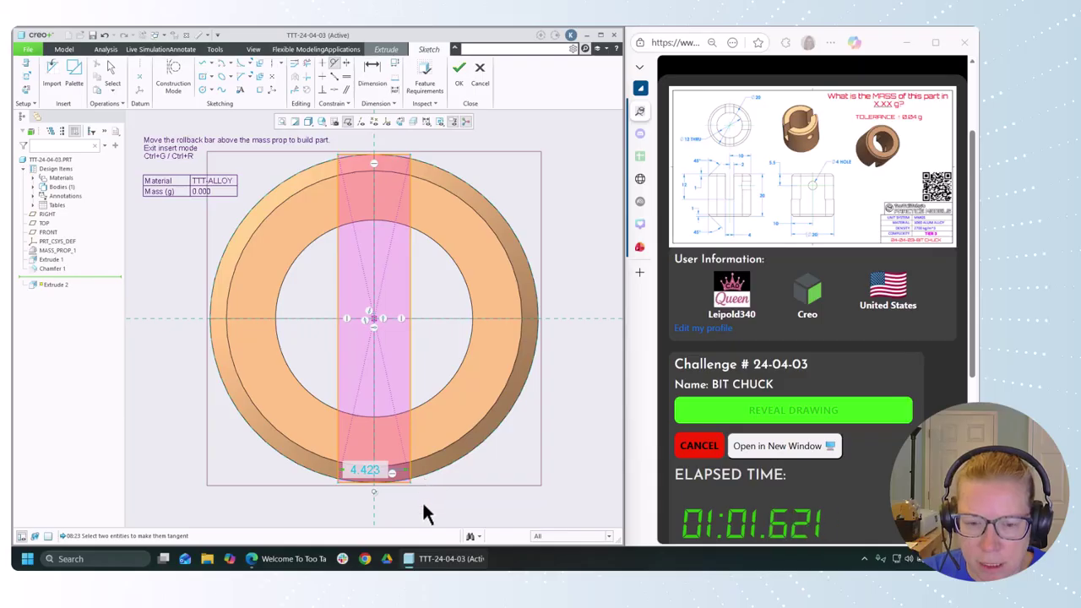
pyautogui.middleClick(418, 506)
pyautogui.doubleClick(369, 471)
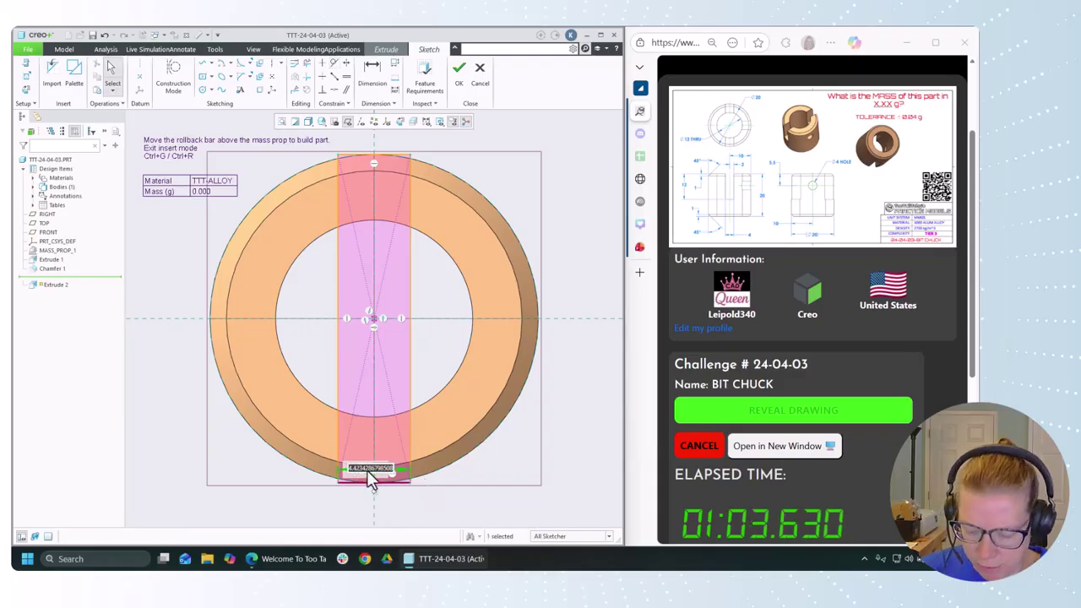
pyautogui.write('4')
pyautogui.press('Return')
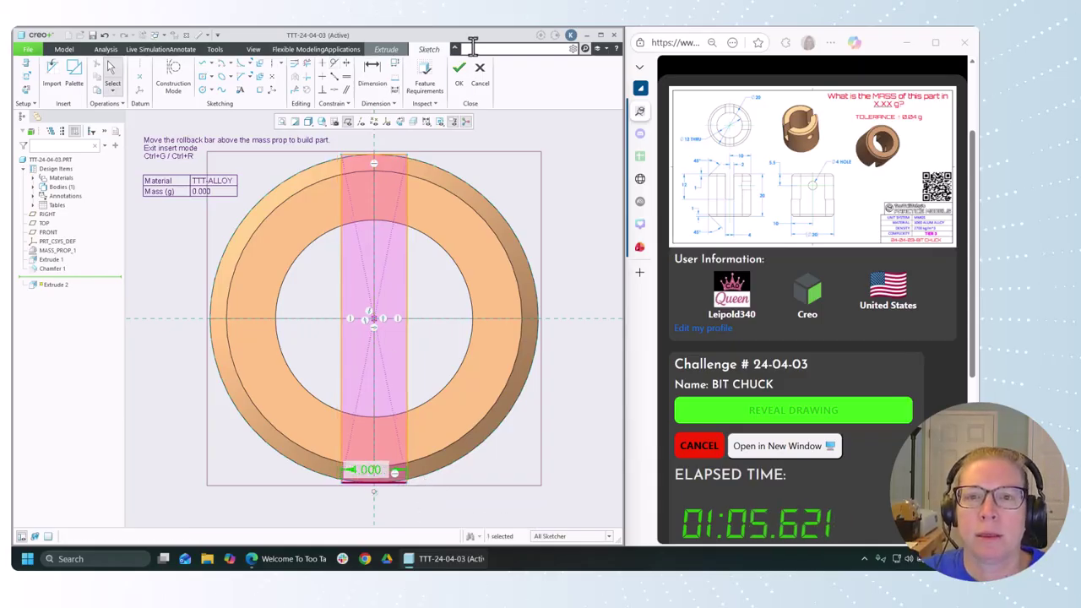
# Step: Cut the rectangle 12 mm down into the cylinder with Remove Material to form a slot across both walls
pyautogui.click(458, 72)
pyautogui.moveTo(535, 238); pyautogui.dragTo(535, 221, button='middle')
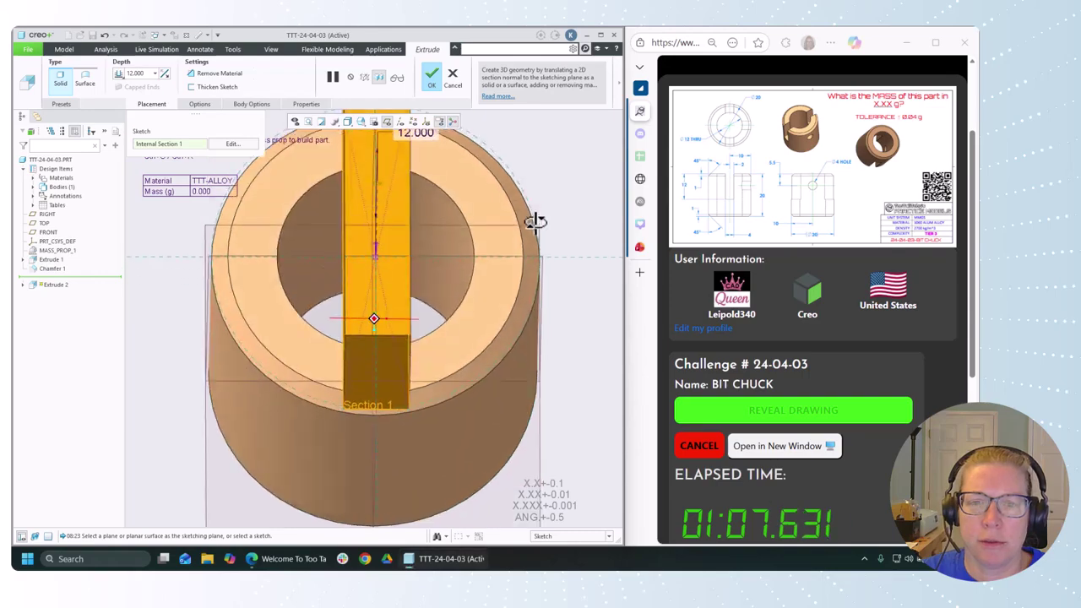
pyautogui.click(376, 248)
pyautogui.click(190, 74)
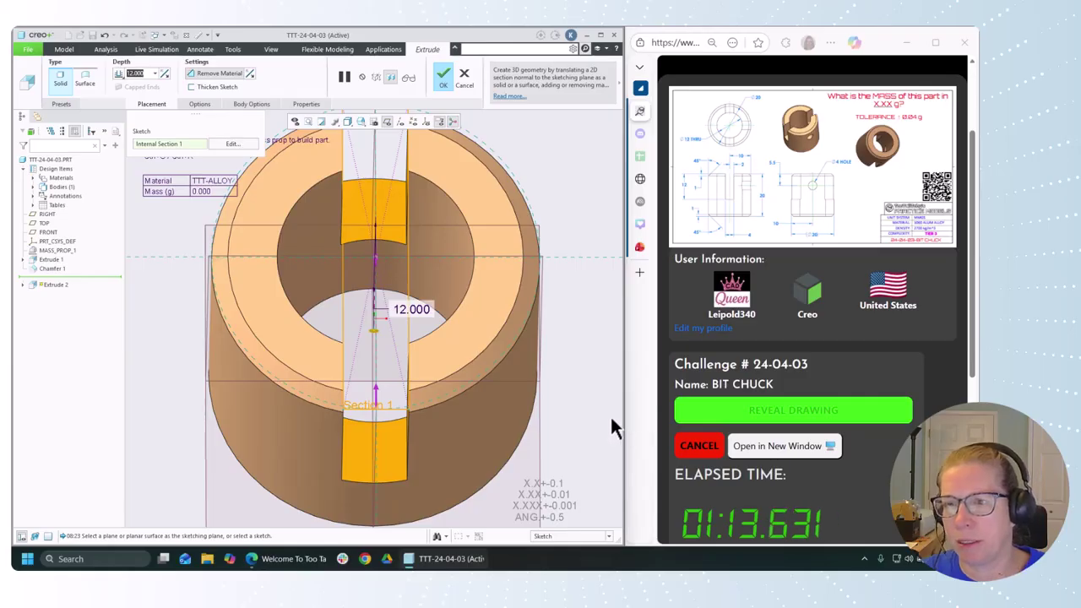
pyautogui.moveTo(613, 429); pyautogui.dragTo(614, 416, button='middle')
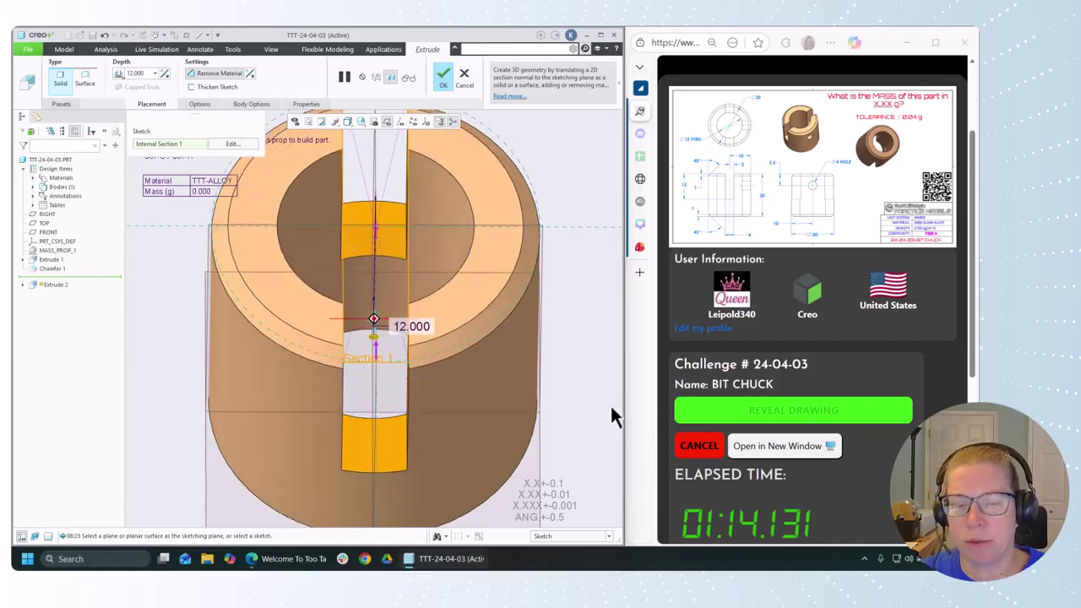
pyautogui.click(445, 77)
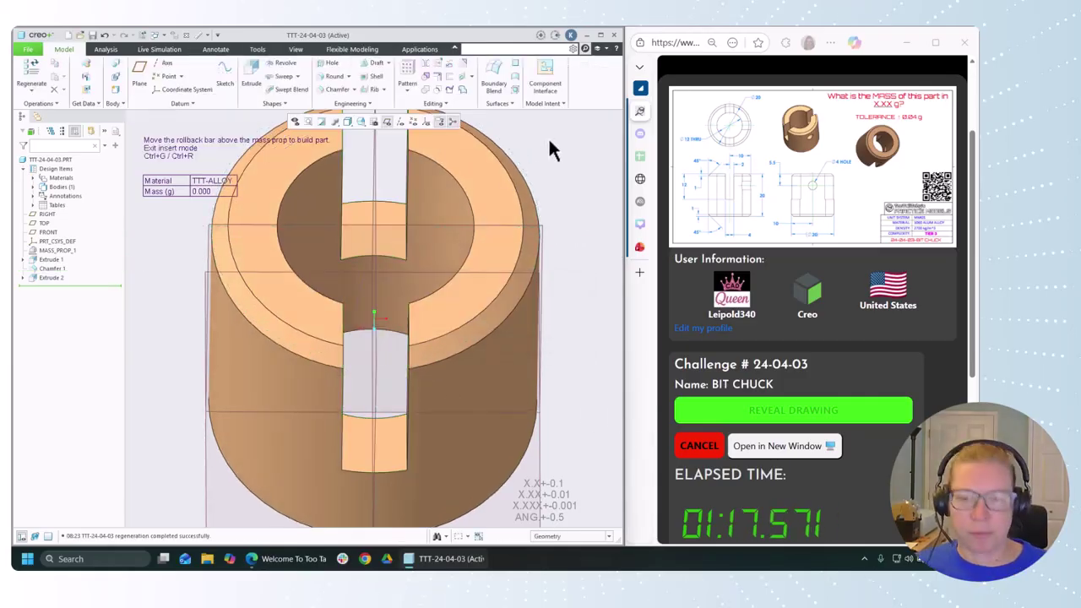
pyautogui.hotkey('ctrl', 'd')
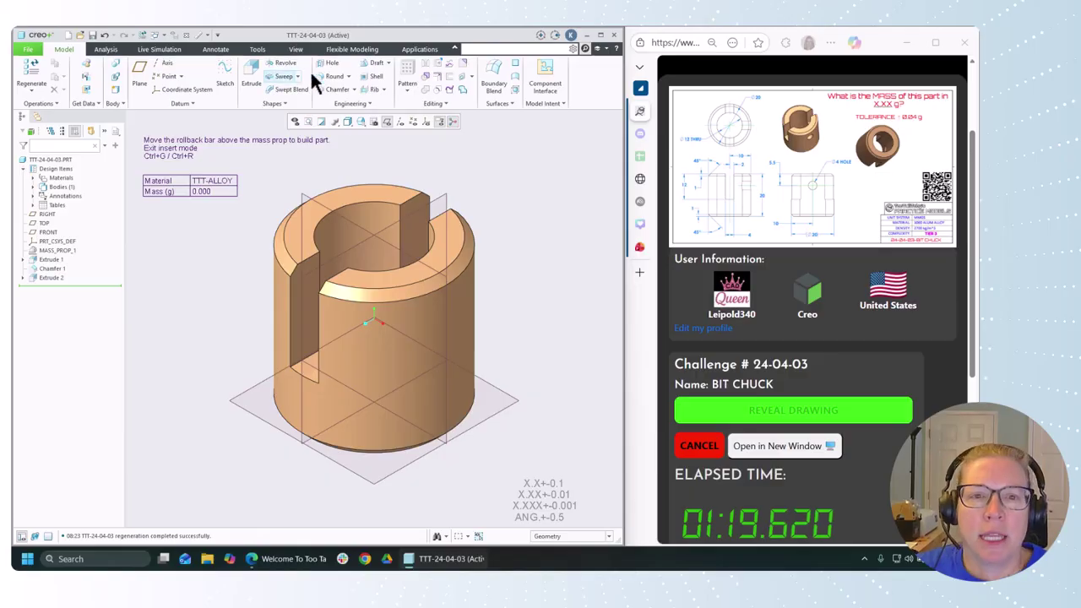
# Step: Place a simple 4 mm radial hole on the outer cylindrical surface, with the FRONT plane and the top face as offset references
pyautogui.click(324, 65)
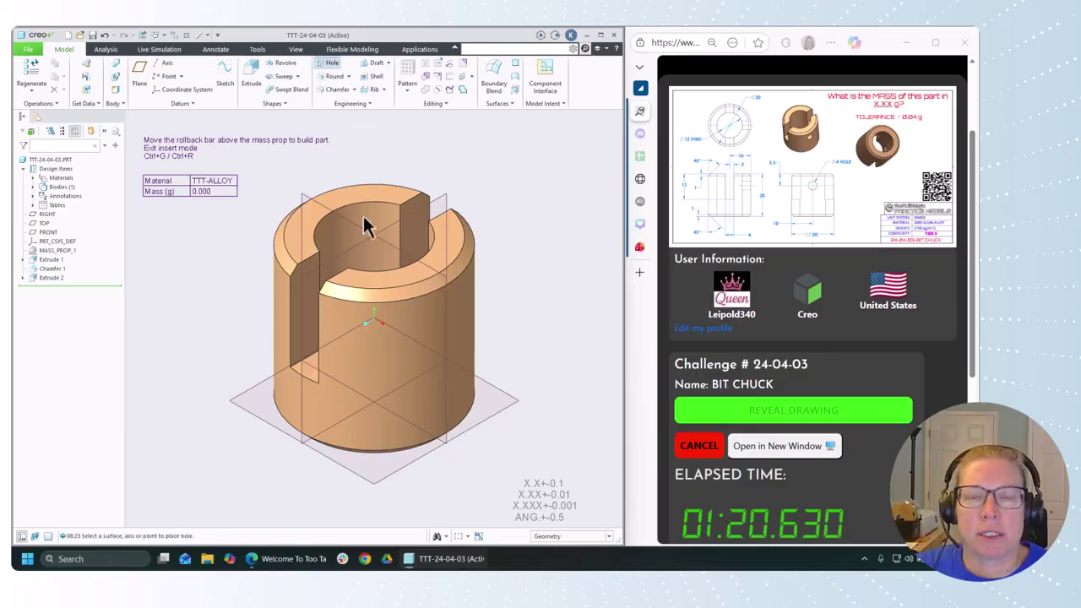
pyautogui.click(425, 358)
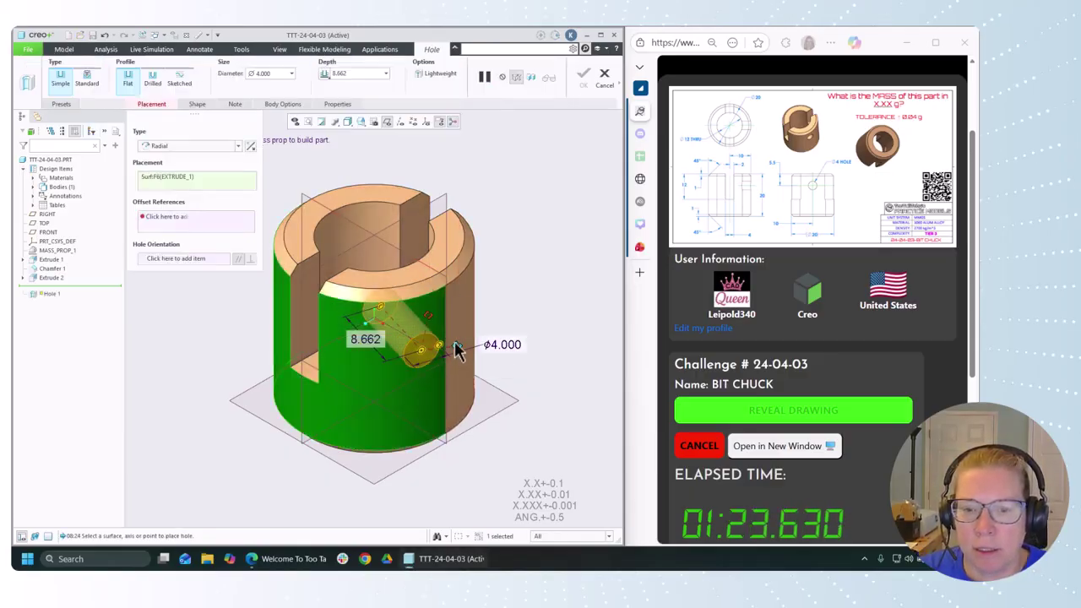
pyautogui.click(445, 292)
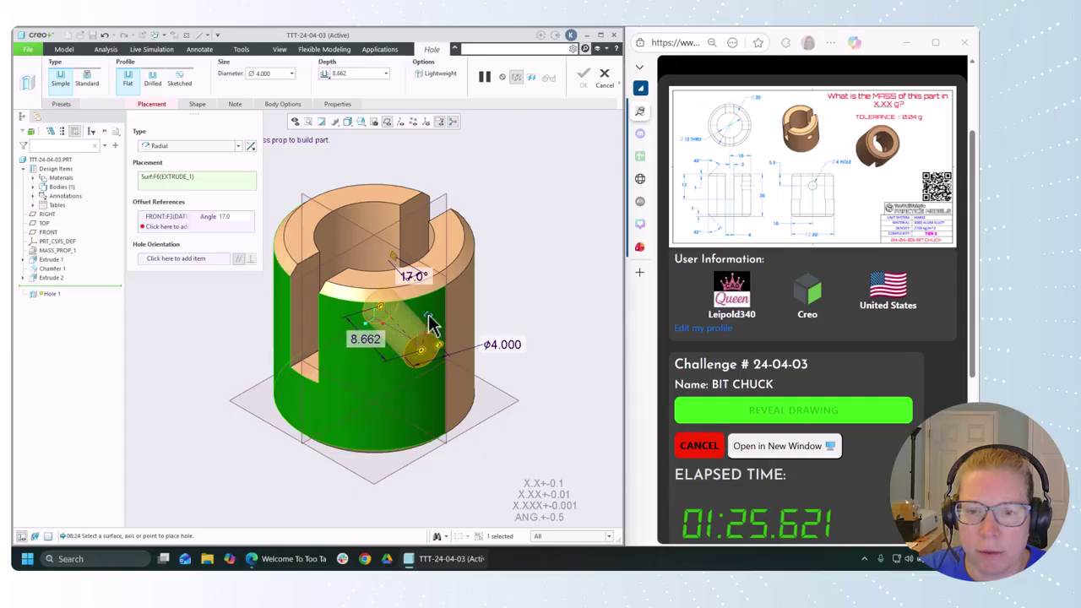
pyautogui.keyDown('ctrl'); pyautogui.click(401, 282); pyautogui.keyUp('ctrl')
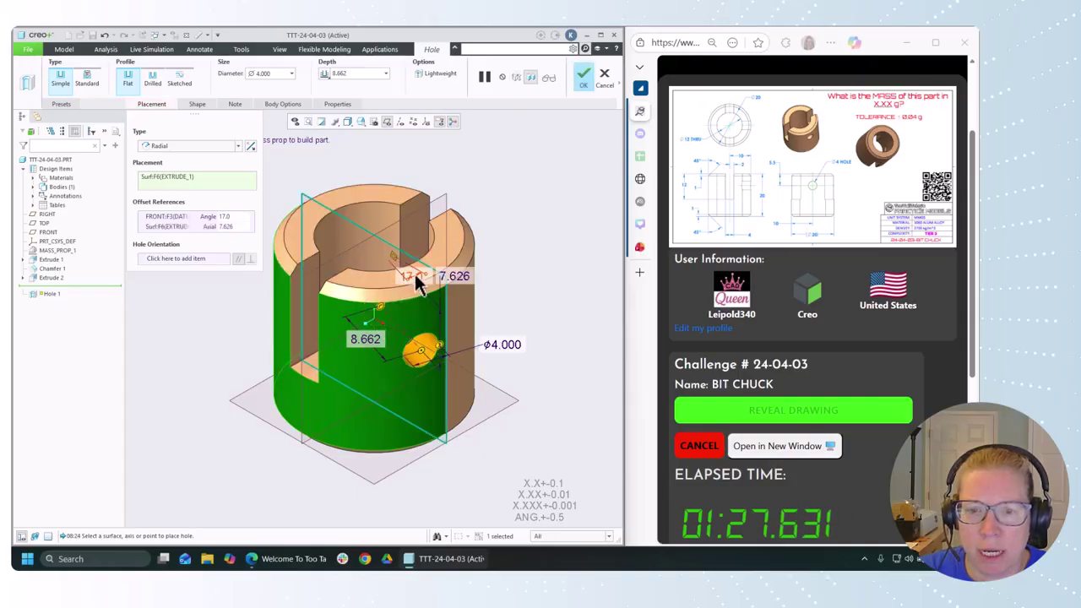
# Step: Set the radial hole's angle from the FRONT plane to 0° and its axial offset from the top face to 5.5 mm
pyautogui.doubleClick(414, 278)
pyautogui.write('0')
pyautogui.press('Return')
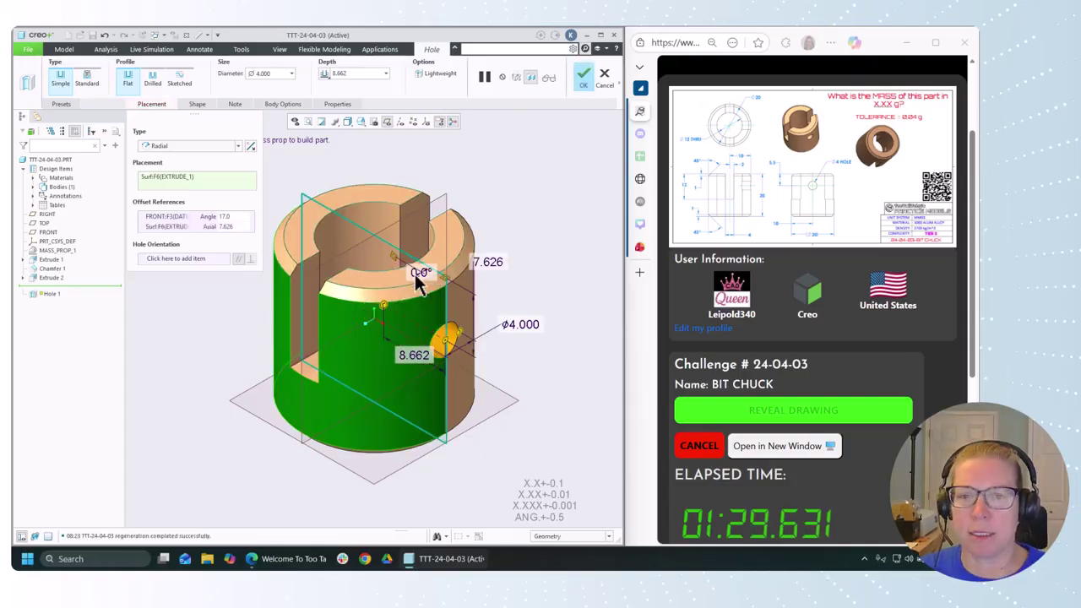
pyautogui.doubleClick(486, 262)
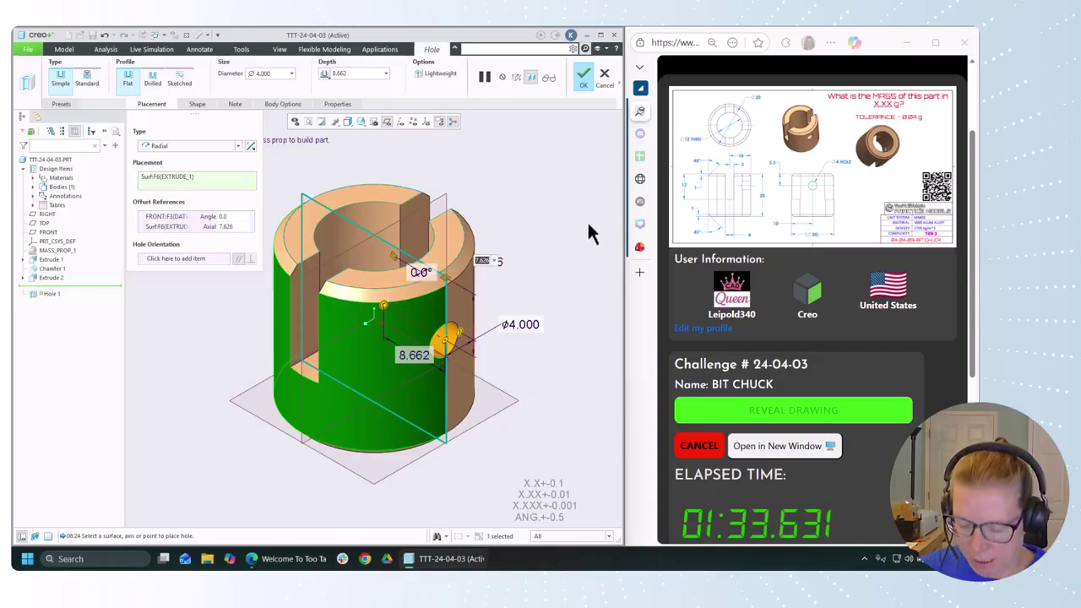
pyautogui.write('5.5')
pyautogui.press('Return')
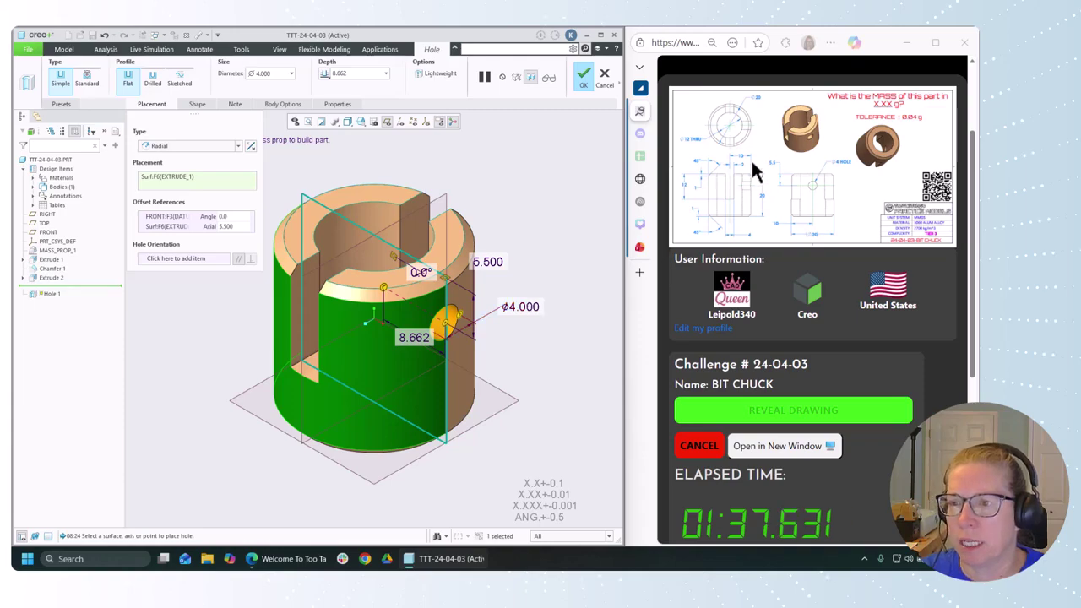
# Step: Set the radial hole's depth to Through All so it cuts both walls, and complete the hole feature
pyautogui.click(386, 338)
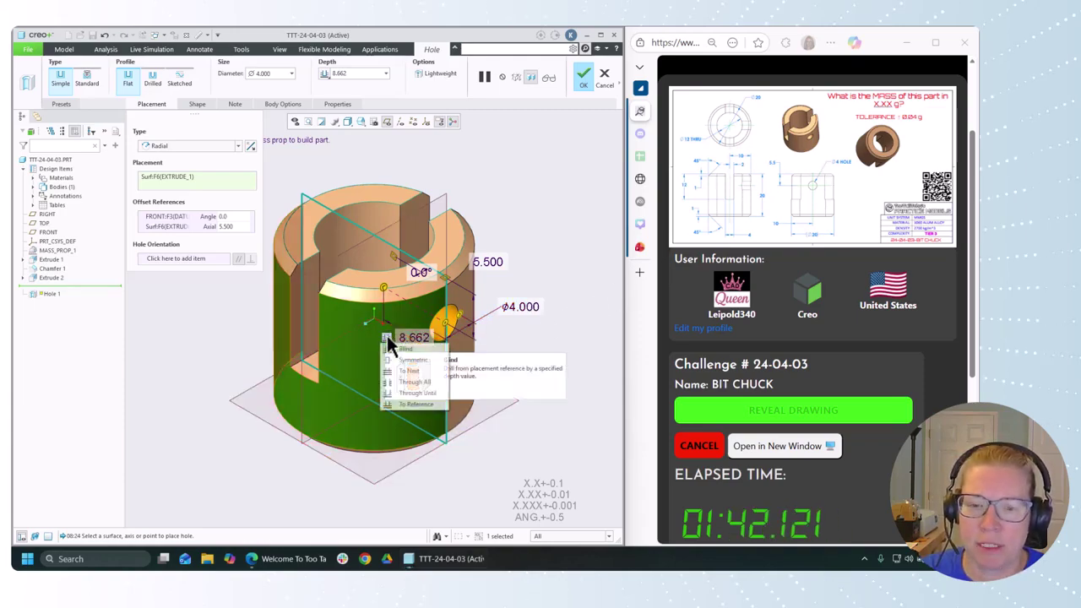
pyautogui.click(414, 382)
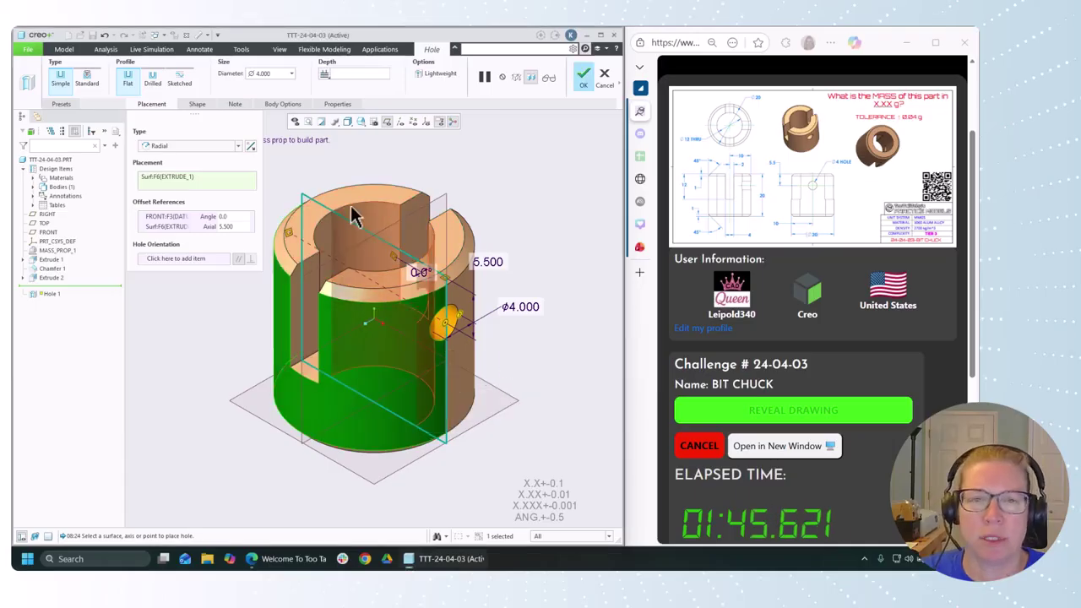
pyautogui.rightClick(321, 154)
pyautogui.rightClick(417, 149)
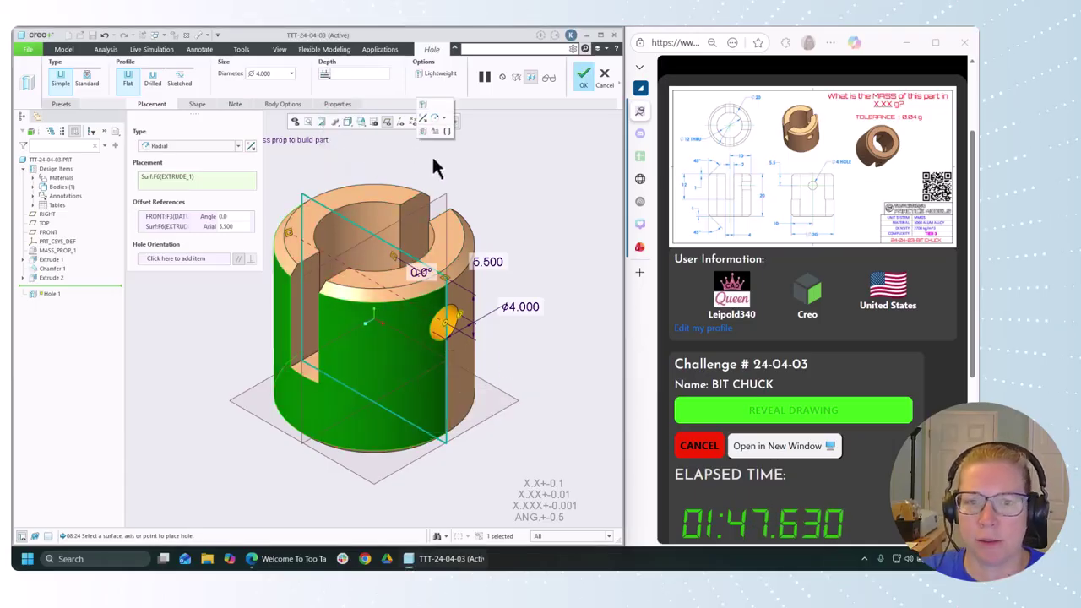
pyautogui.middleClick(514, 179)
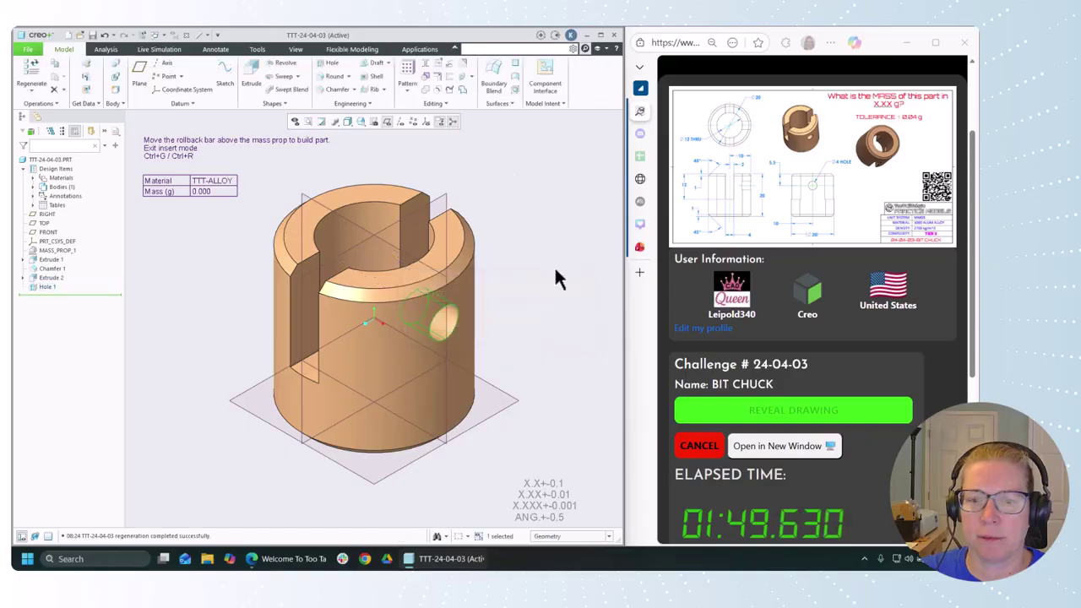
# Step: Hide the datum planes in the graphics area so only the chuck's solid geometry is shown
pyautogui.moveTo(556, 271); pyautogui.dragTo(455, 170, button='middle')
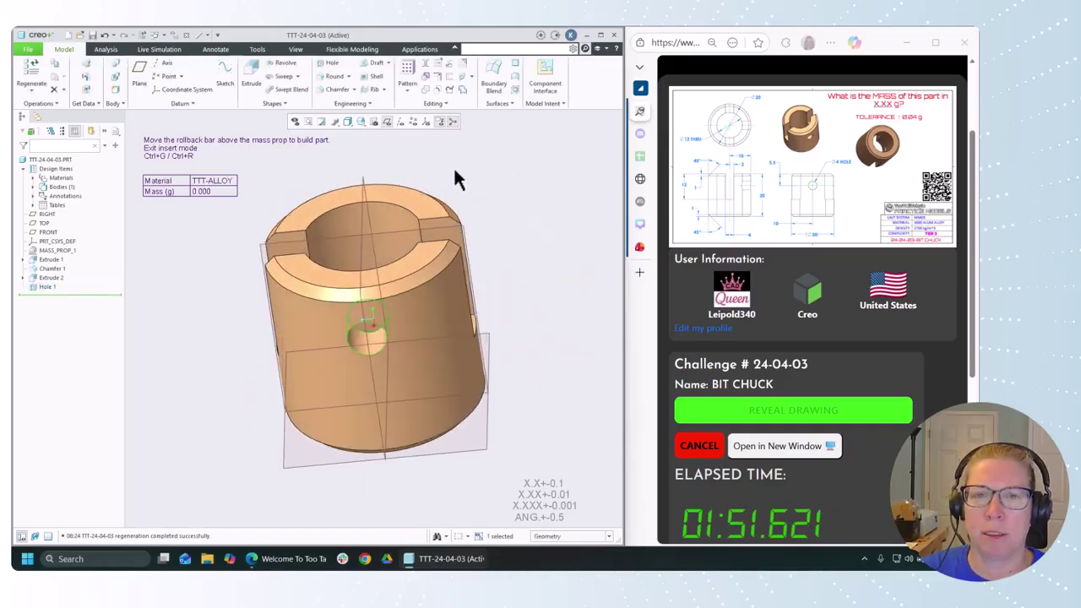
pyautogui.click(389, 123)
pyautogui.moveTo(530, 255); pyautogui.dragTo(562, 244, button='middle')
pyautogui.click(556, 243)
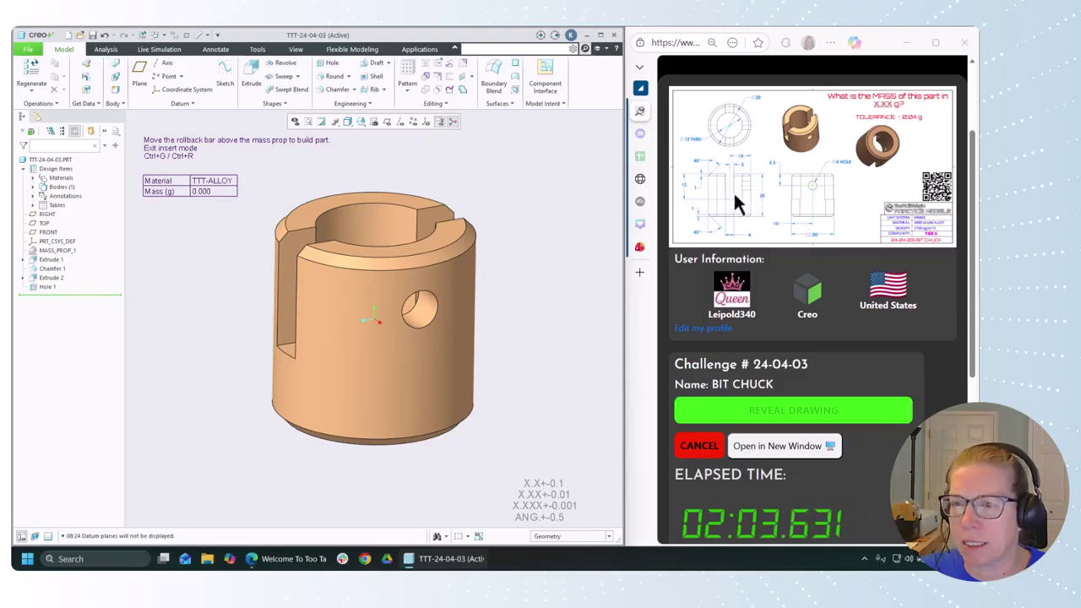
# Step: Reorder the MASS_PROP_1 feature to follow Hole 1 and regenerate the part to update its mass table
pyautogui.moveTo(564, 244)
pyautogui.mouseDown(button='middle')
pyautogui.moveTo(535, 233)
pyautogui.moveTo(552, 219)
pyautogui.moveTo(575, 275)
pyautogui.moveTo(571, 255)
pyautogui.mouseUp(button='middle')
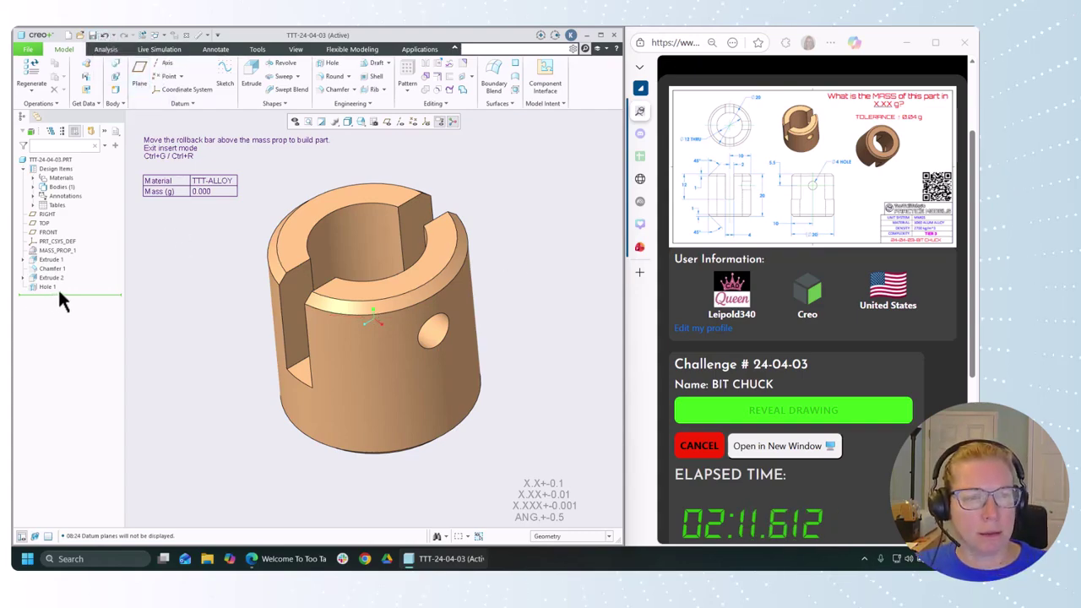
pyautogui.moveTo(67, 289); pyautogui.dragTo(59, 288)
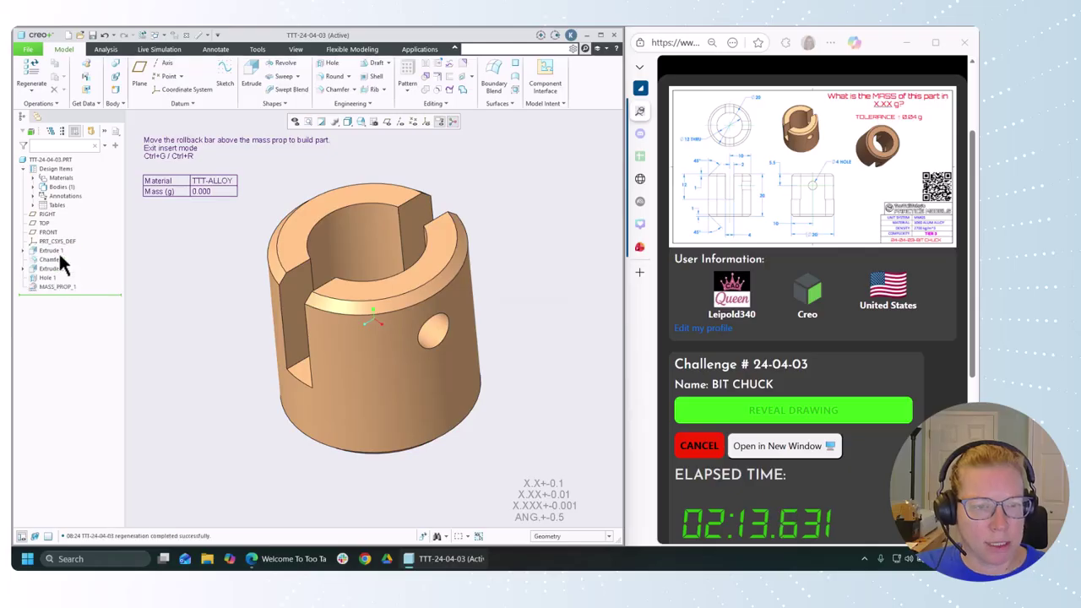
pyautogui.hotkey('ctrl', 'g')
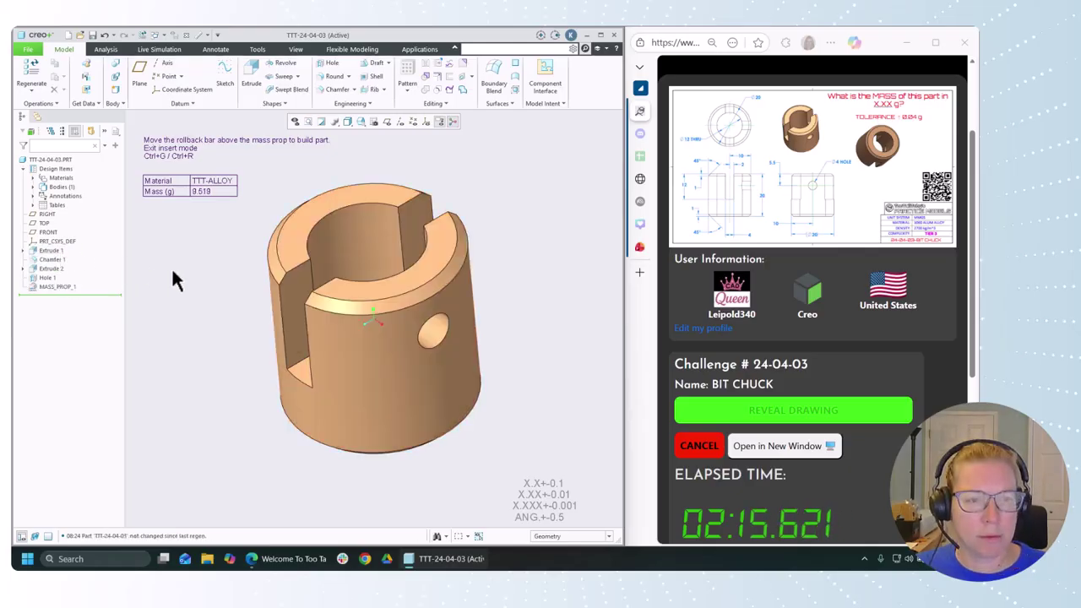
# Step: In the browser's challenge page, enter 9.519 grams as the mass answer and submit the completed result to the scoreboard
pyautogui.scroll(-1, 810, 510)
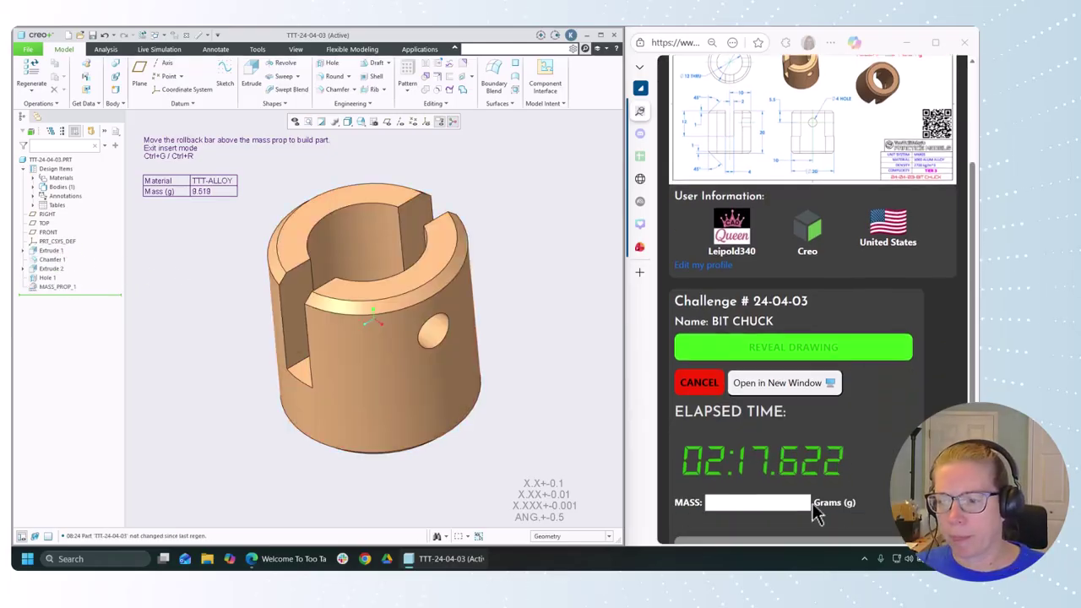
pyautogui.click(801, 507)
pyautogui.write('9.519')
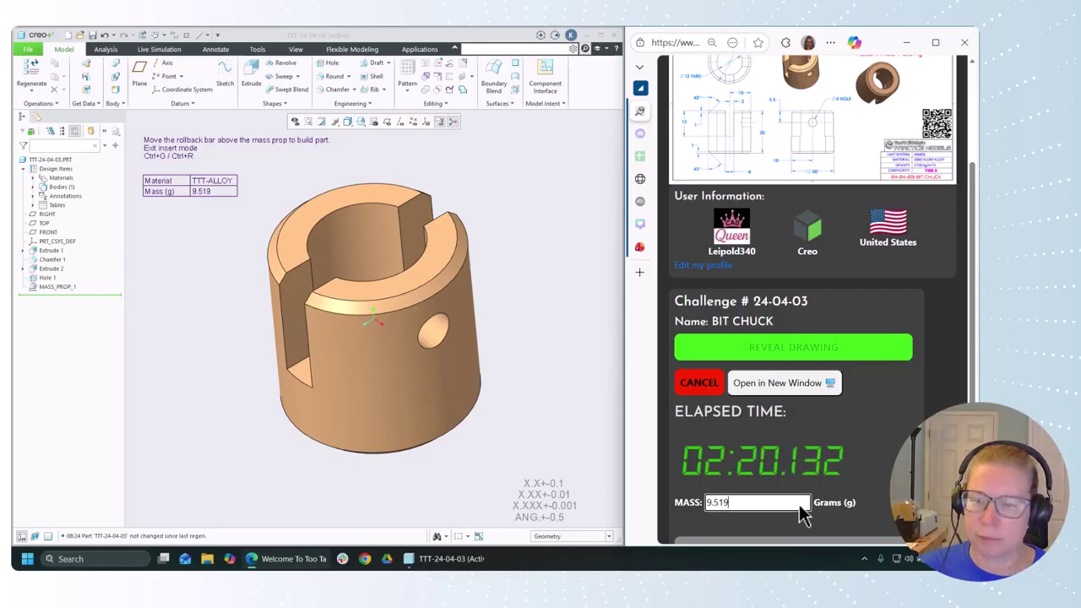
pyautogui.press('Return')
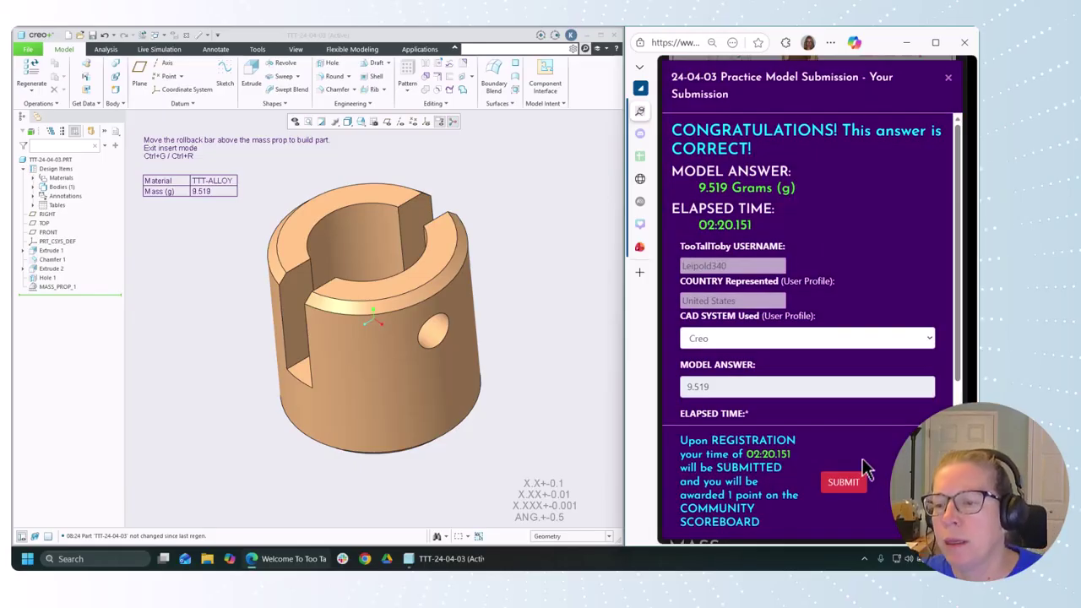
pyautogui.click(854, 486)
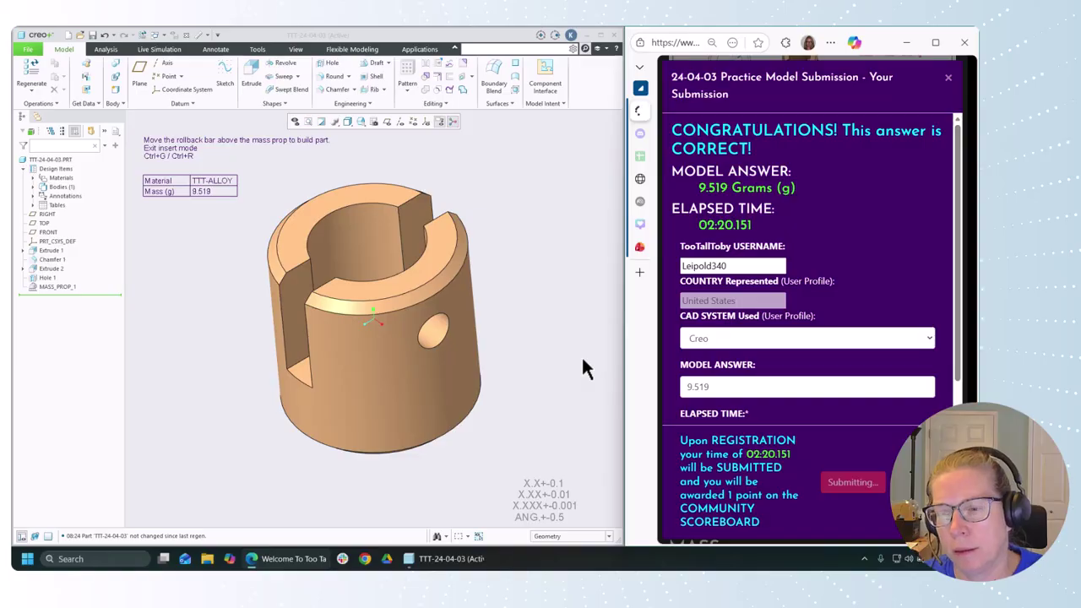
# Step: Review the finished chuck model alongside the challenge dashboard's drawing and solve statistics
pyautogui.click(607, 294)
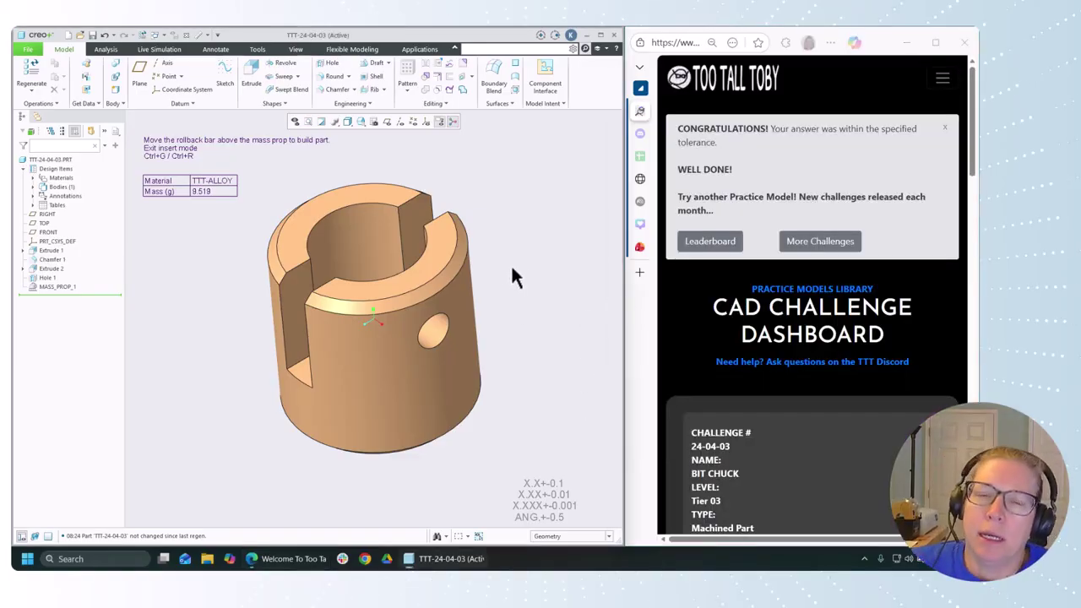
pyautogui.moveTo(481, 331); pyautogui.dragTo(500, 295, button='middle')
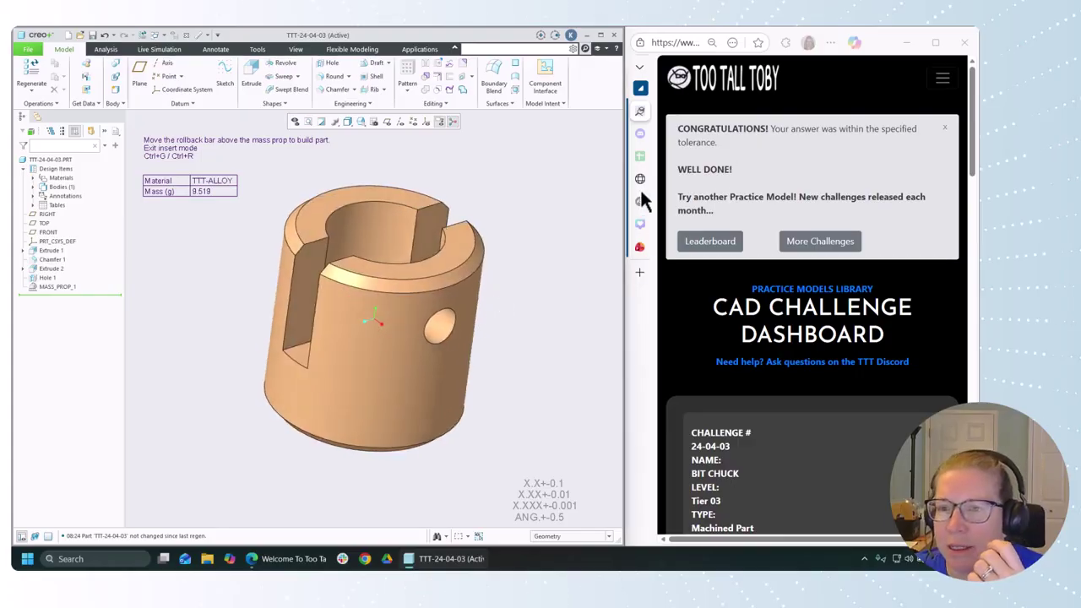
pyautogui.click(739, 168)
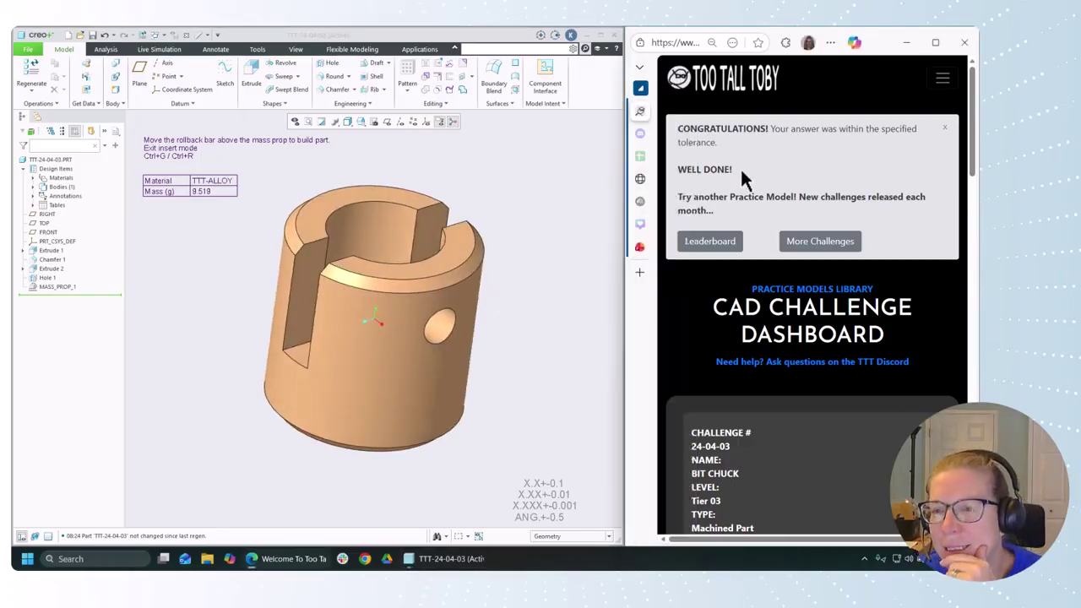
pyautogui.scroll(-7, 839, 303)
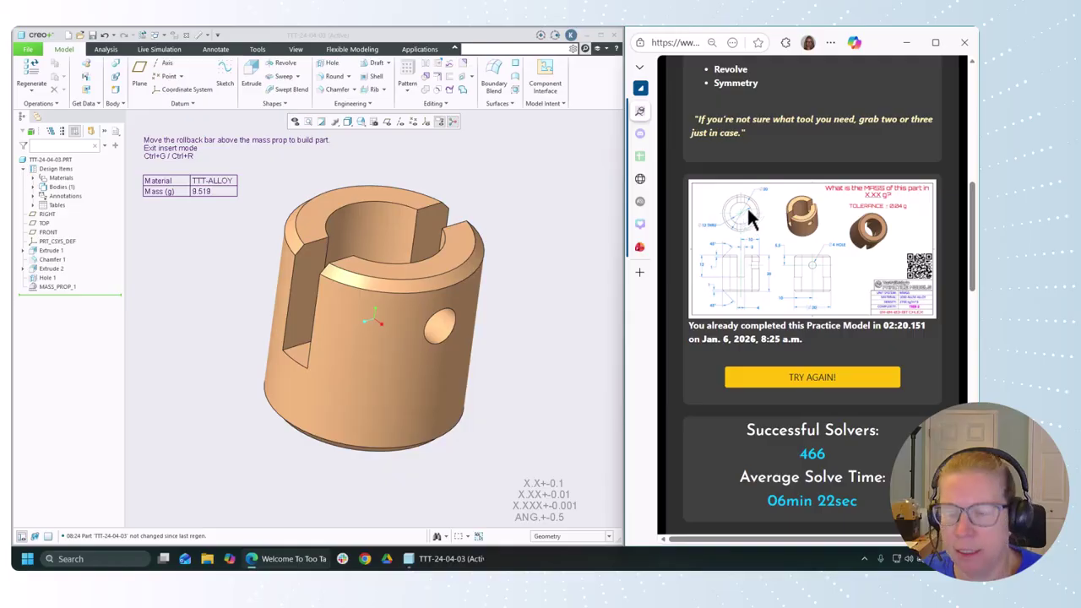
pyautogui.click(387, 244)
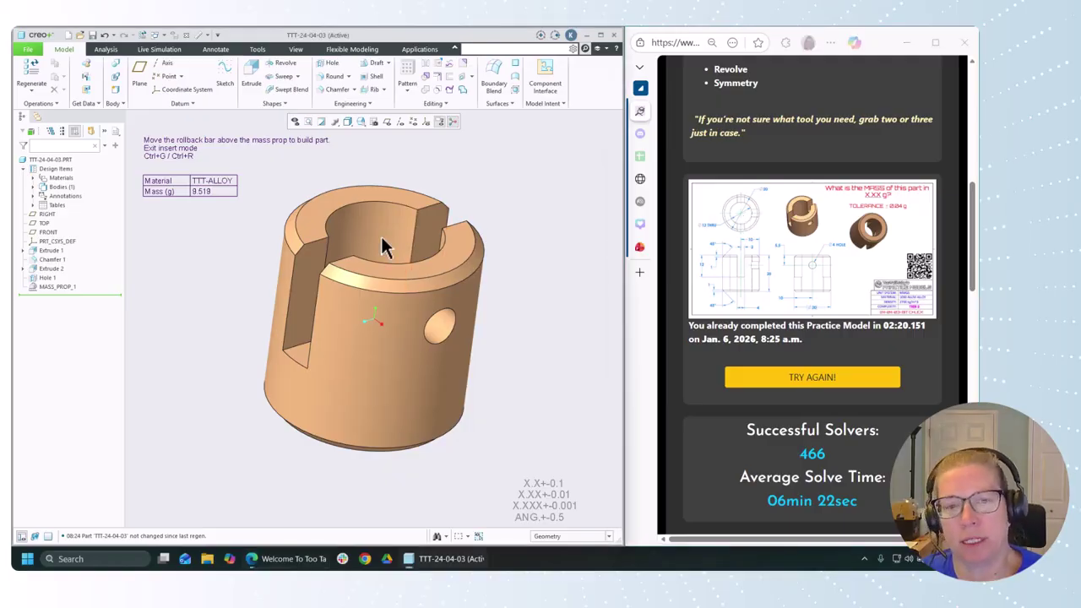
pyautogui.click(561, 302)
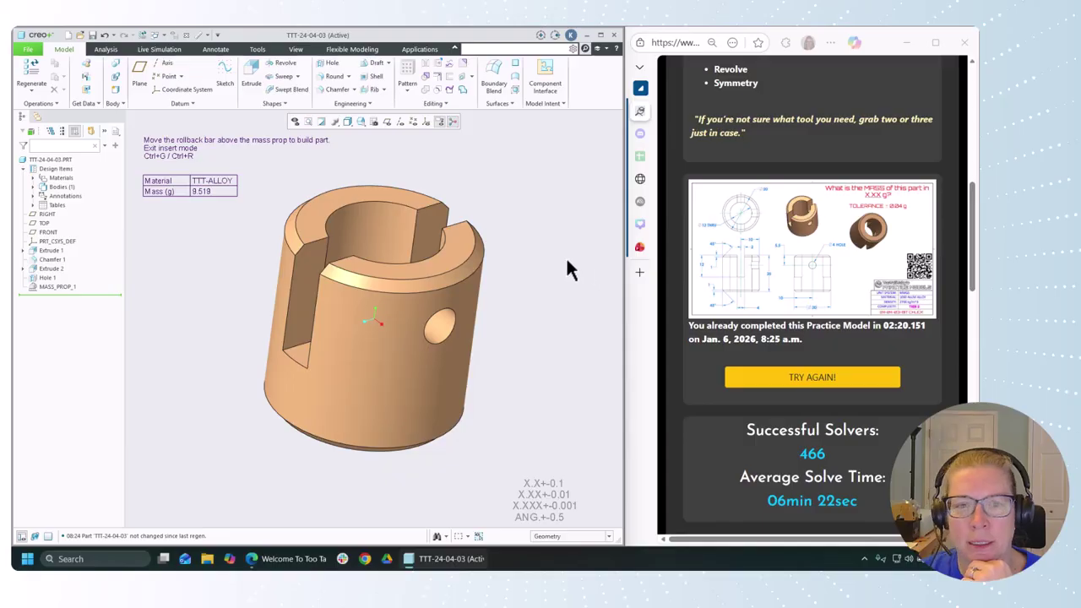
pyautogui.moveTo(566, 261)
pyautogui.mouseDown(button='middle')
pyautogui.moveTo(544, 250)
pyautogui.moveTo(566, 242)
pyautogui.moveTo(569, 218)
pyautogui.moveTo(577, 295)
pyautogui.moveTo(577, 244)
pyautogui.moveTo(549, 208)
pyautogui.moveTo(552, 177)
pyautogui.moveTo(555, 237)
pyautogui.mouseUp(button='middle')
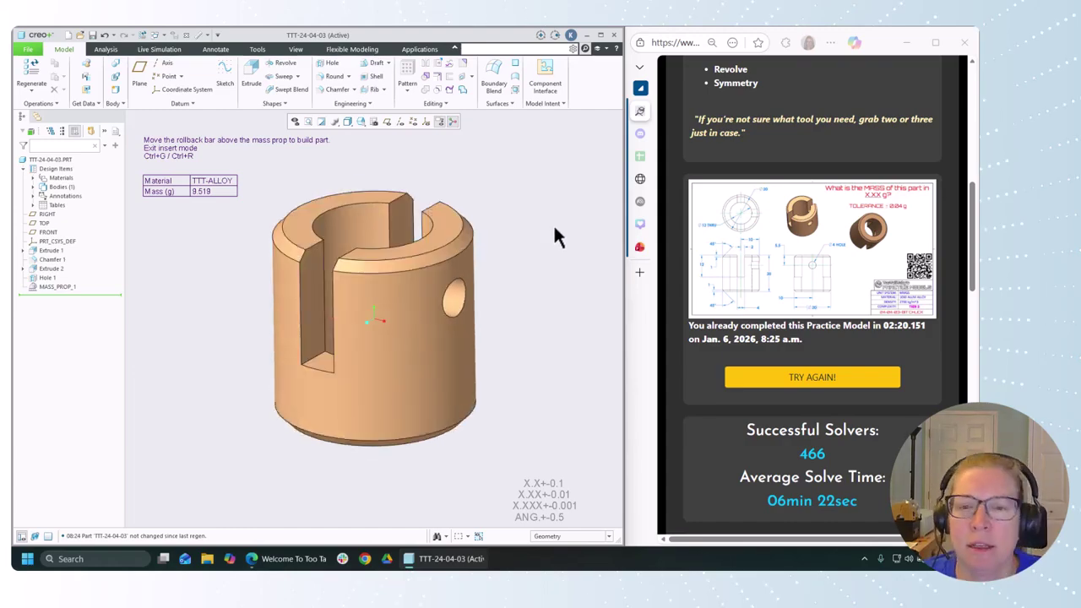